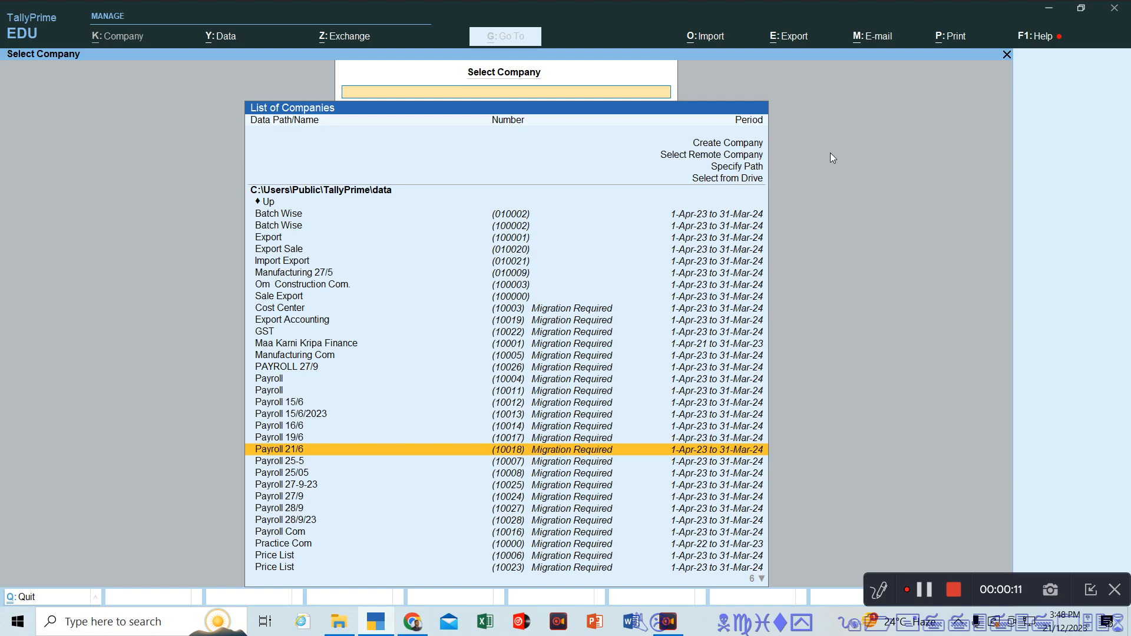
Start creating a new company from the company list and name it Ram Trading Com., keeping the same mailing name
key(Up)
key(Up)
key(Up)
key(Up)
key(Up)
key(Up)
key(Up)
key(Up)
key(Up)
key(Up)
key(Up)
key(Up)
key(Up)
key(Up)
key(Up)
key(Up)
key(Up)
key(Up)
key(Up)
key(Up)
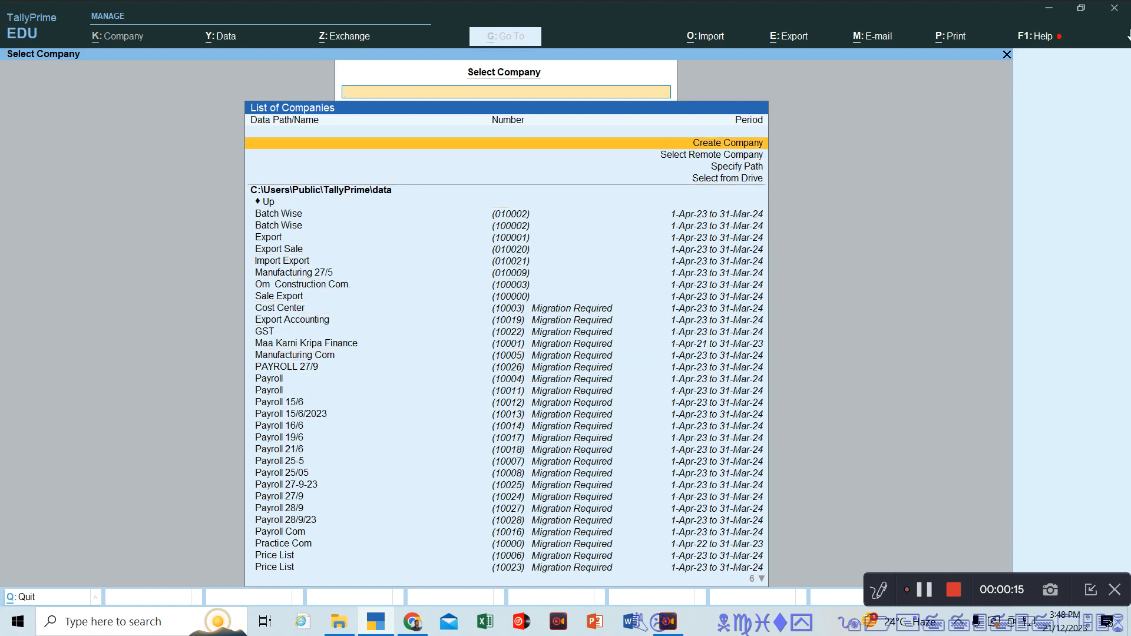
key(Return)
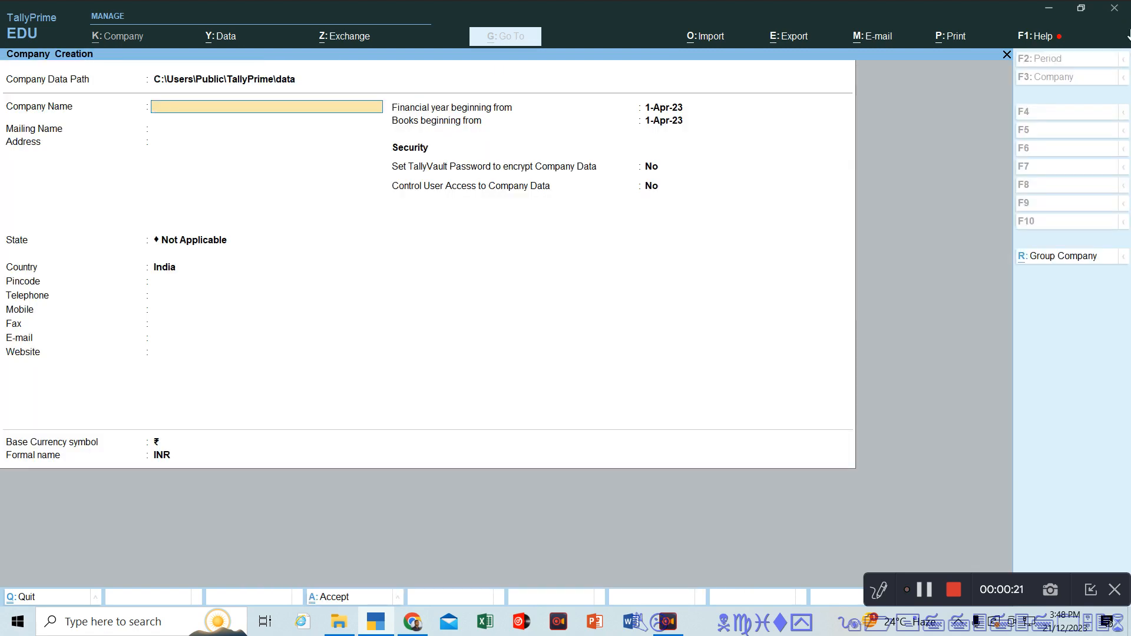
text(Ram Trading Co.)
key(Return)
key(Return)
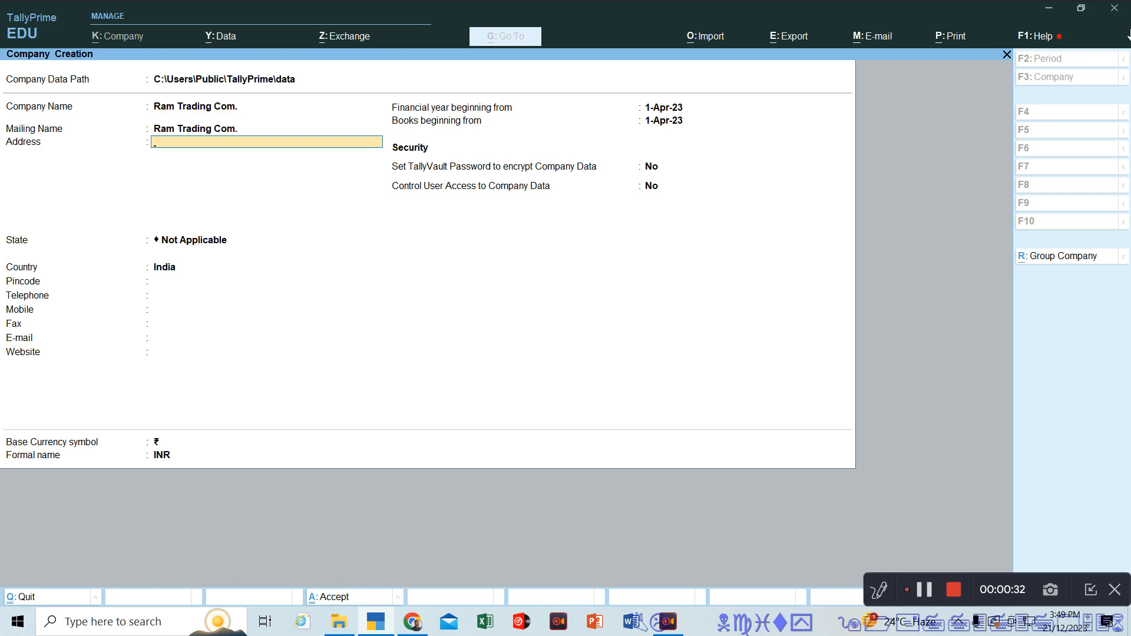
Enter the company's address and pincode, and set its state to Rajasthan
text(Near Sodala Jaipur)
key(Return)
key(Return)
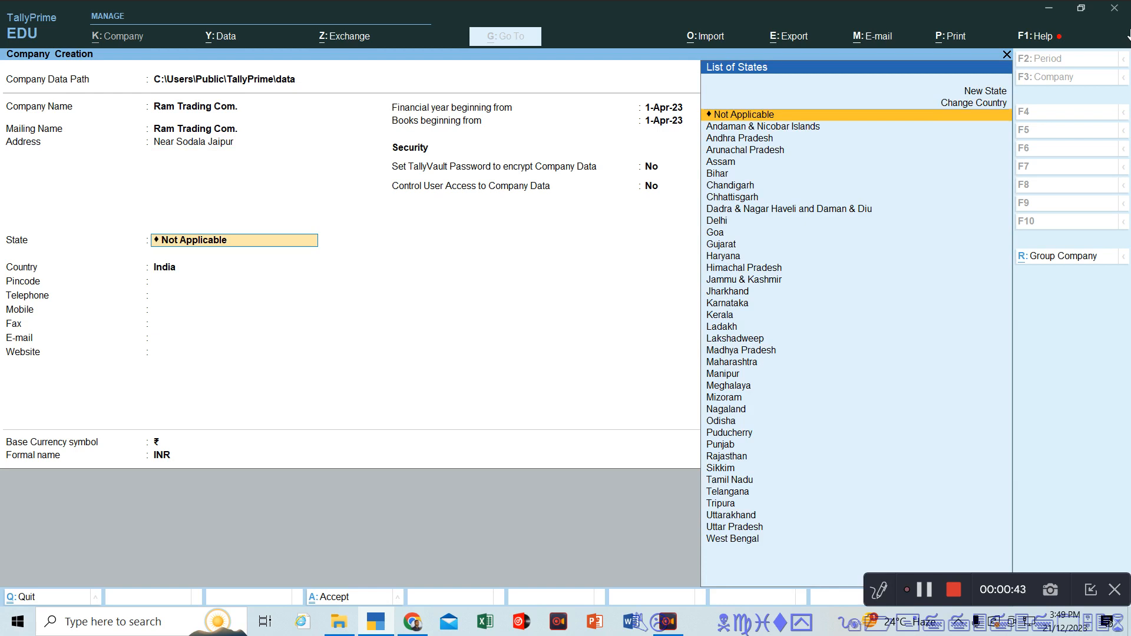
text(Raj)
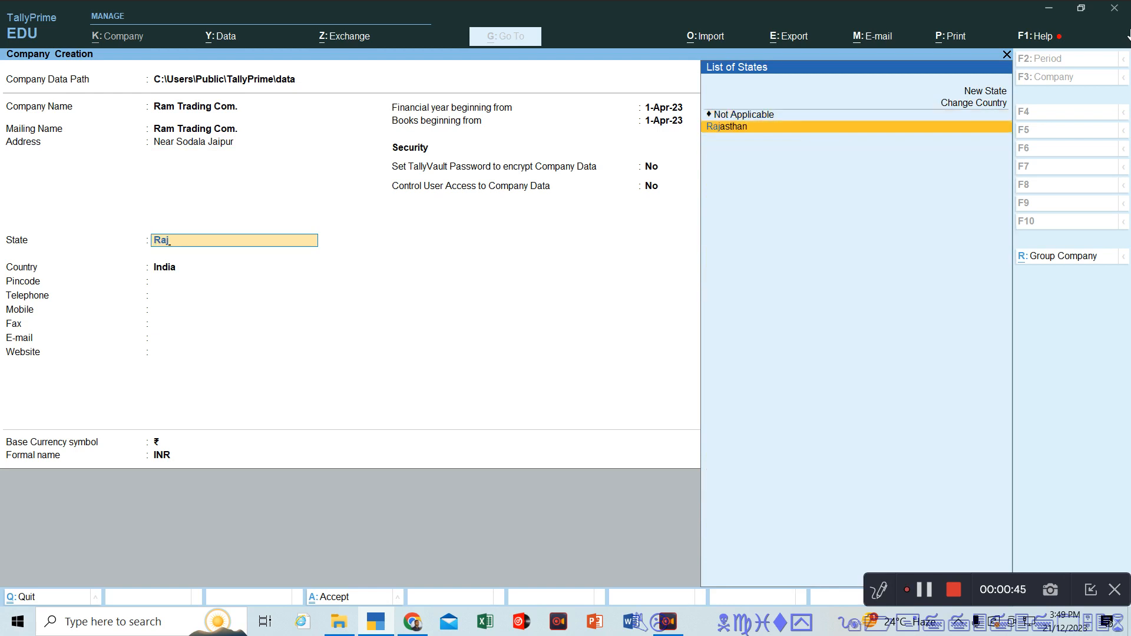
key(Return)
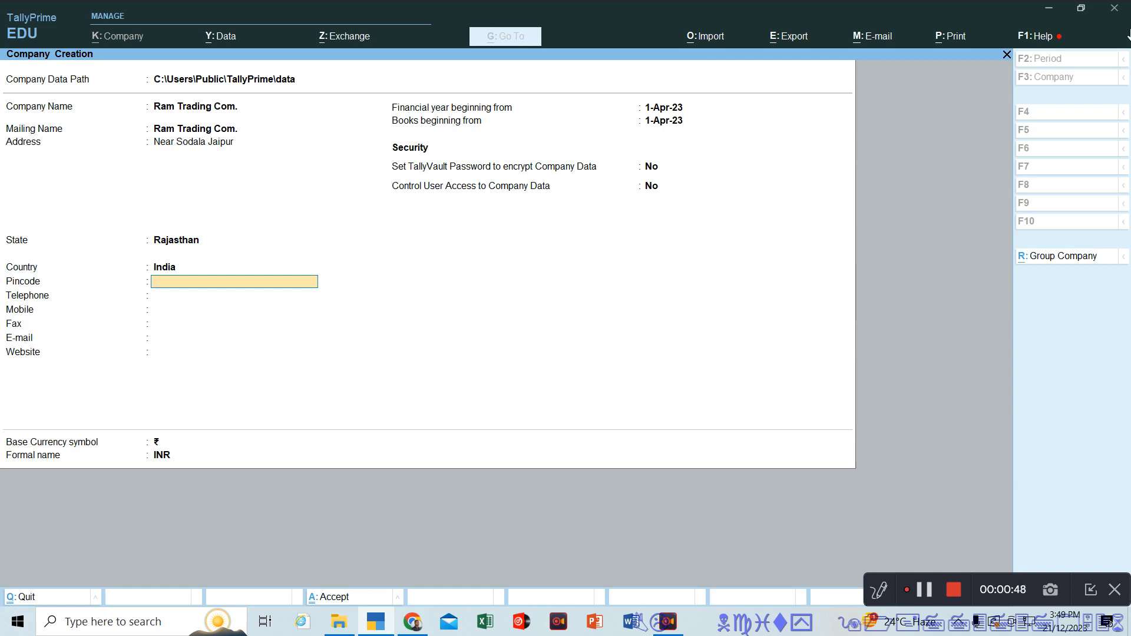
text(302034)
key(Return)
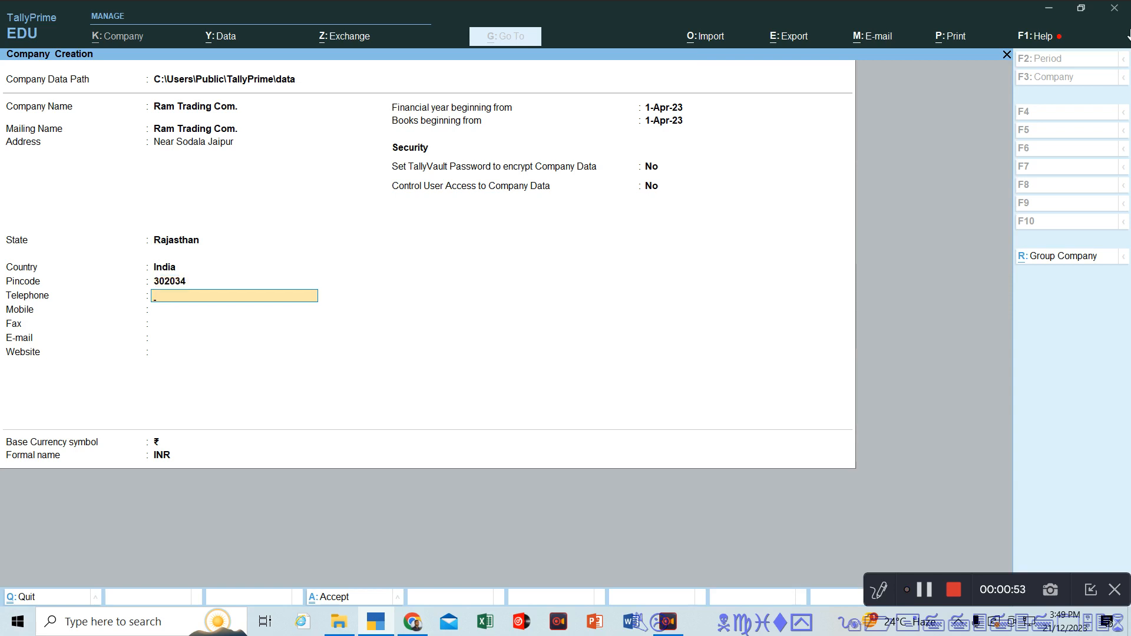
Leave the contact details blank, keep 1-Apr-23 as the financial year and books start, and save the company in INR
key(Return)
key(Return)
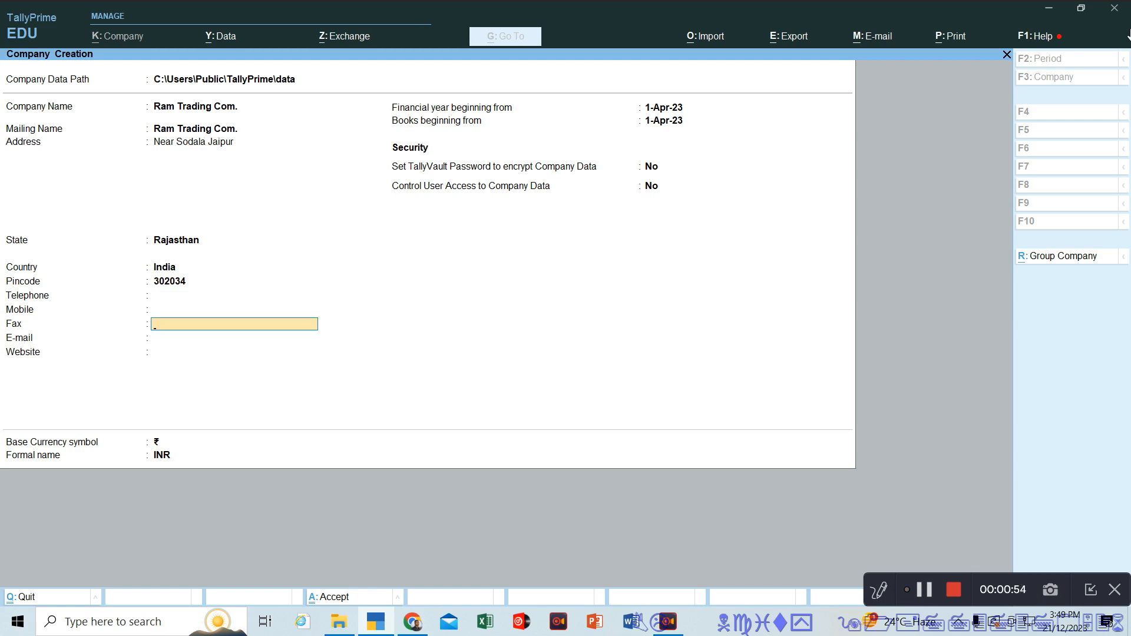
key(Return)
key(Return)
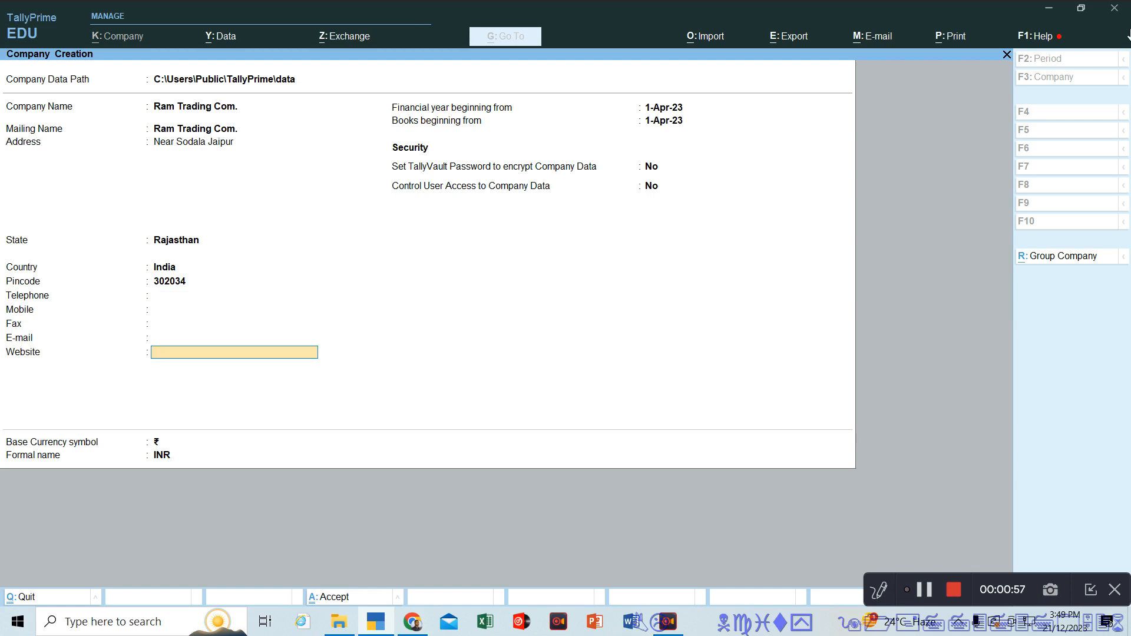
key(Return)
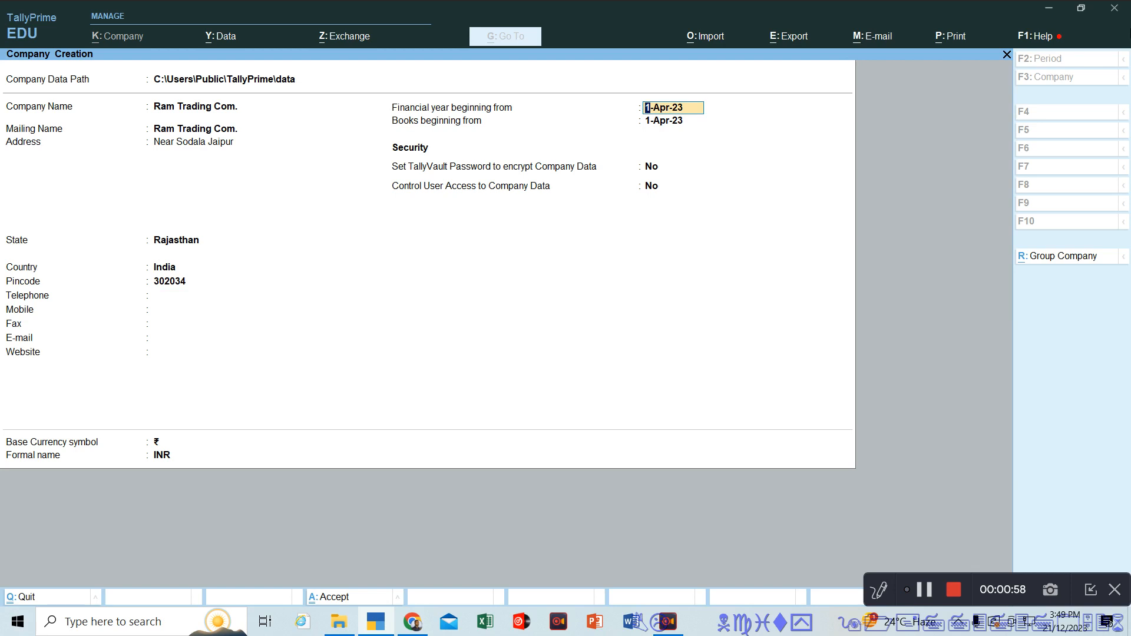
key(Return)
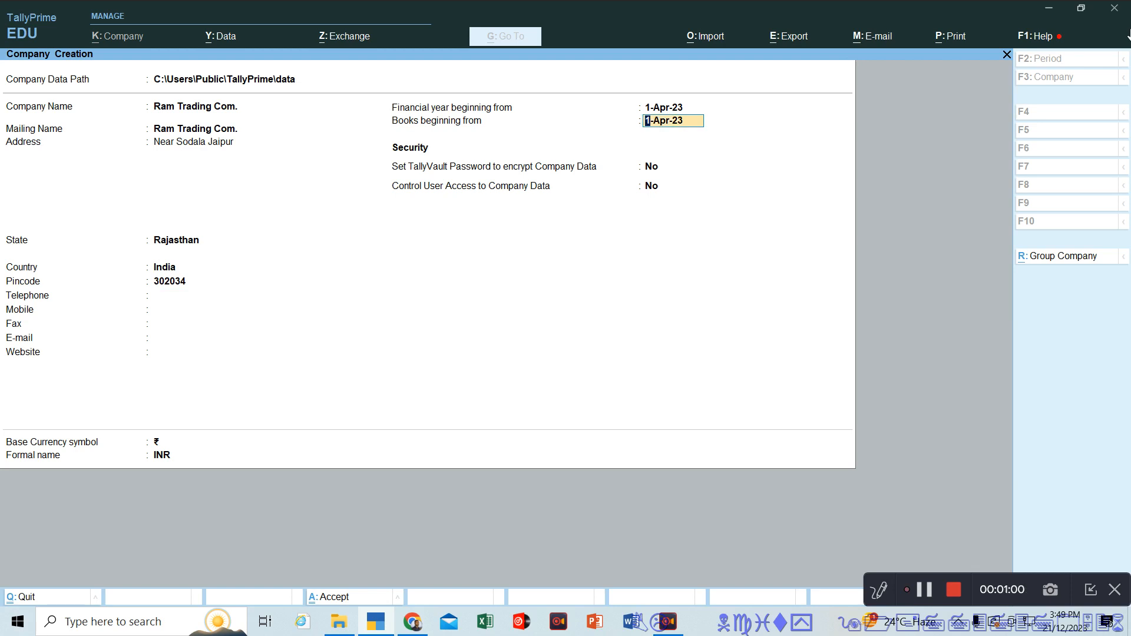
key(Return)
key(Return)
key(Return)
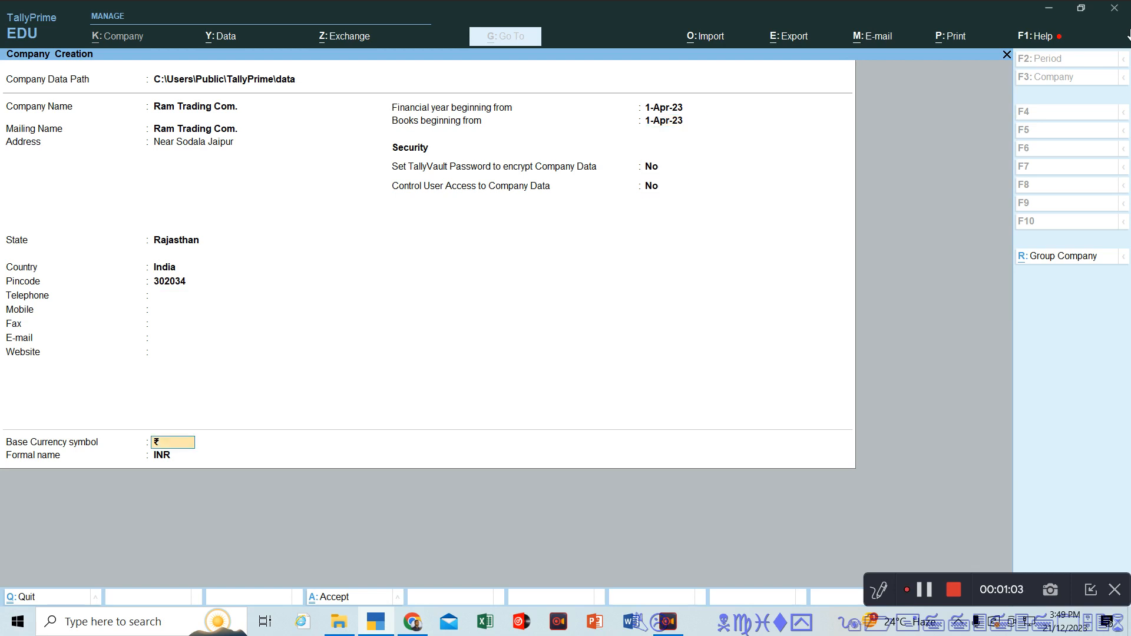
key(Return)
key(Return)
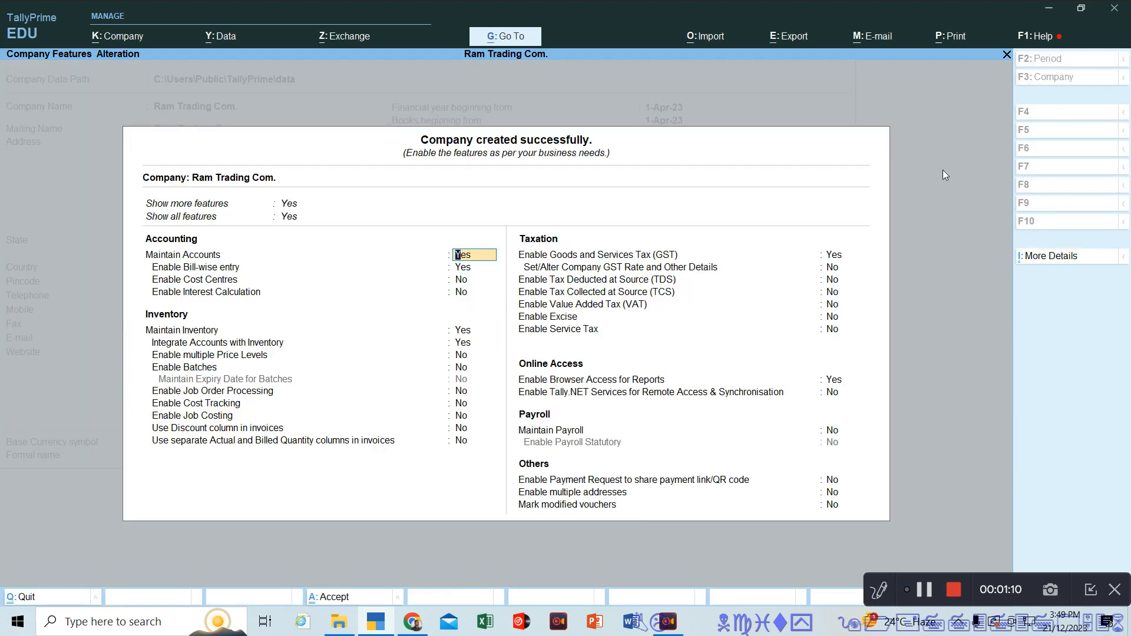
Disable Goods and Services Tax (GST) in the company features, keep the other features at their defaults, and accept
key(Return)
key(Return)
key(Return)
key(Return)
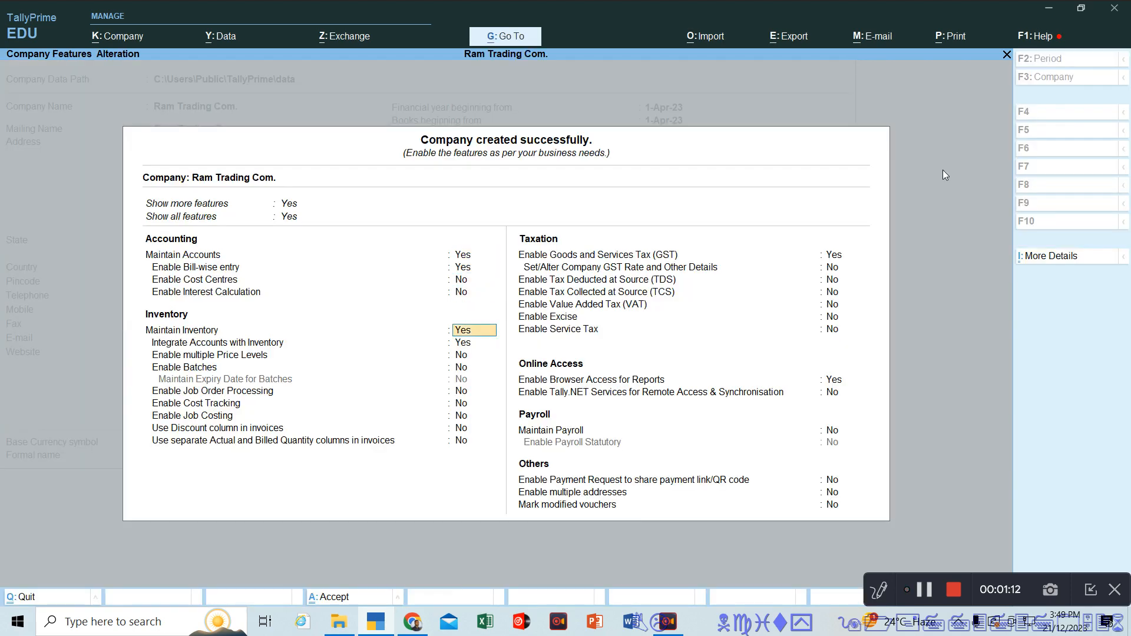
key(Return)
key(Return)
key(Return)
key(Return)
key(Return)
key(Return)
key(Return)
key(Return)
key(Return)
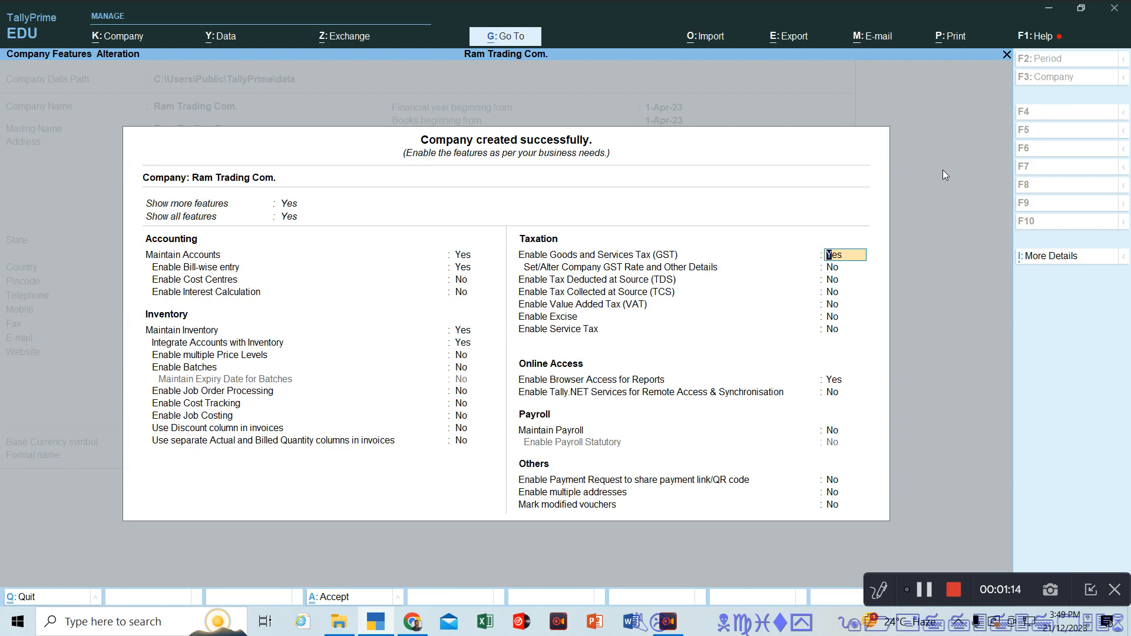
key(n)
key(Return)
key(Return)
key(Return)
key(Return)
key(Return)
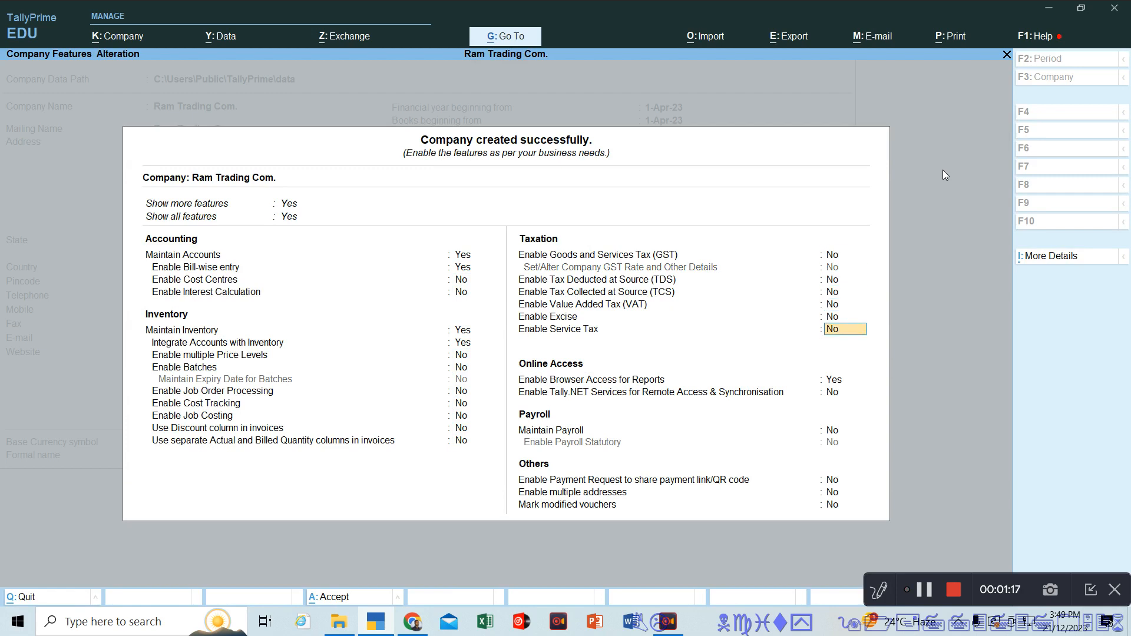
key(Return)
key(Return)
key(Return)
key(Return)
key(Return)
key(Return)
key(Return)
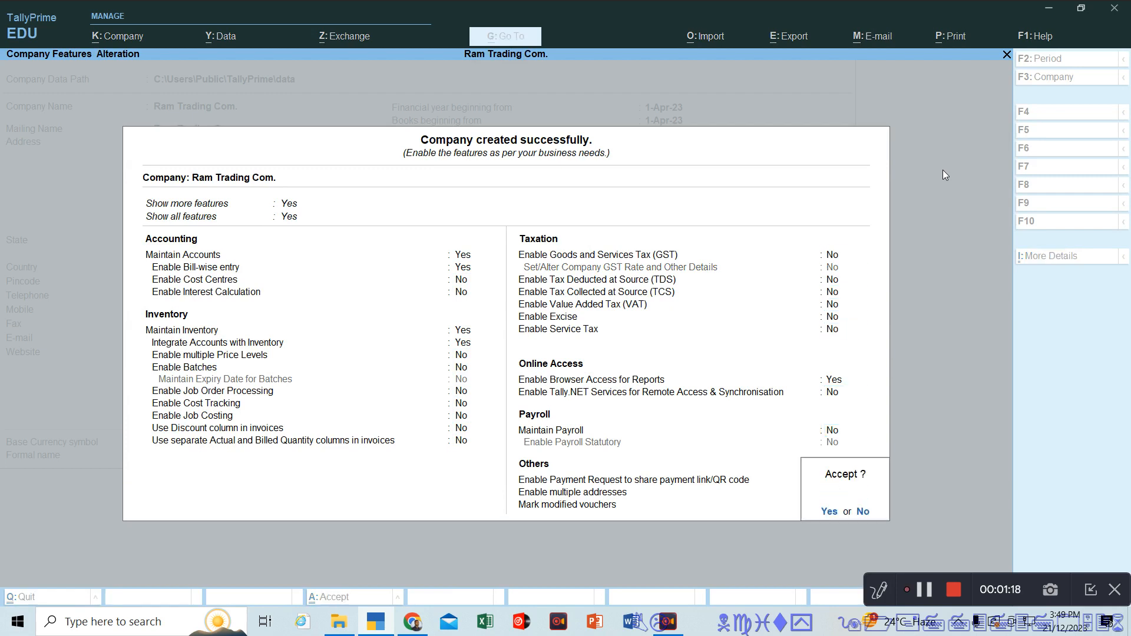
key(Return)
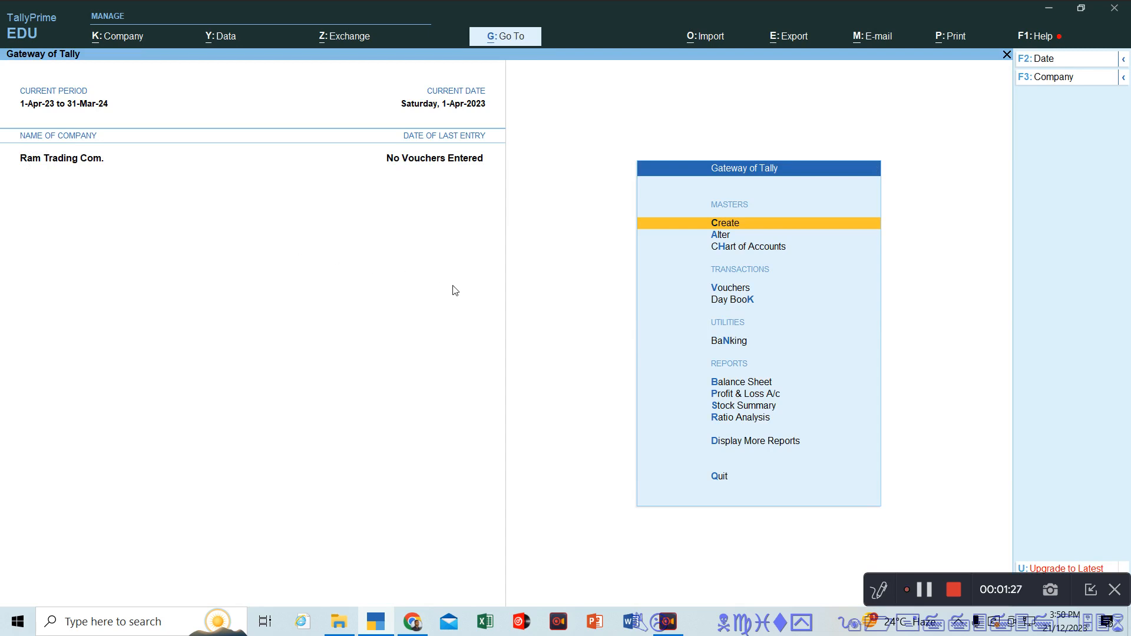
Examine the existing ledgers available for alteration, then return to the Gateway of Tally
key(Down)
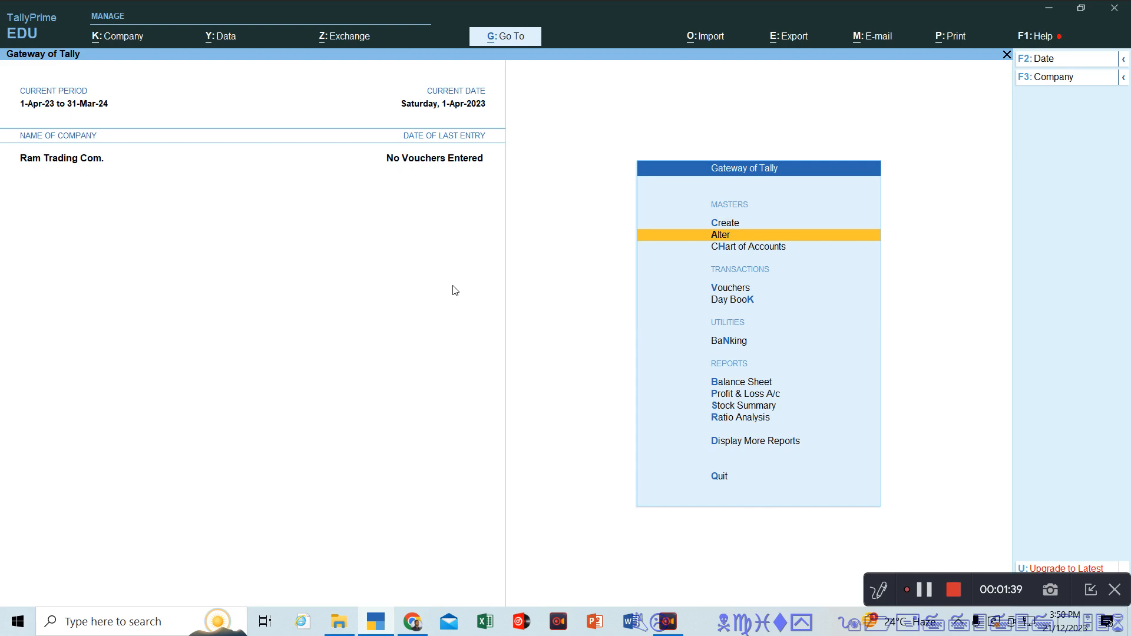
key(Down)
key(Up)
key(Return)
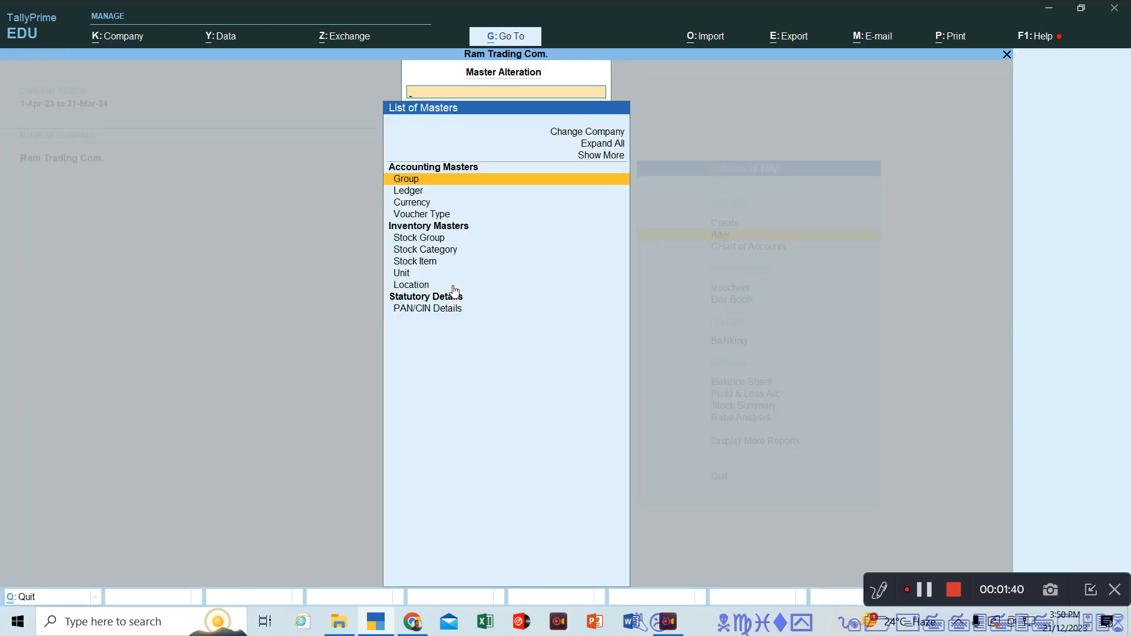
key(Down)
key(Return)
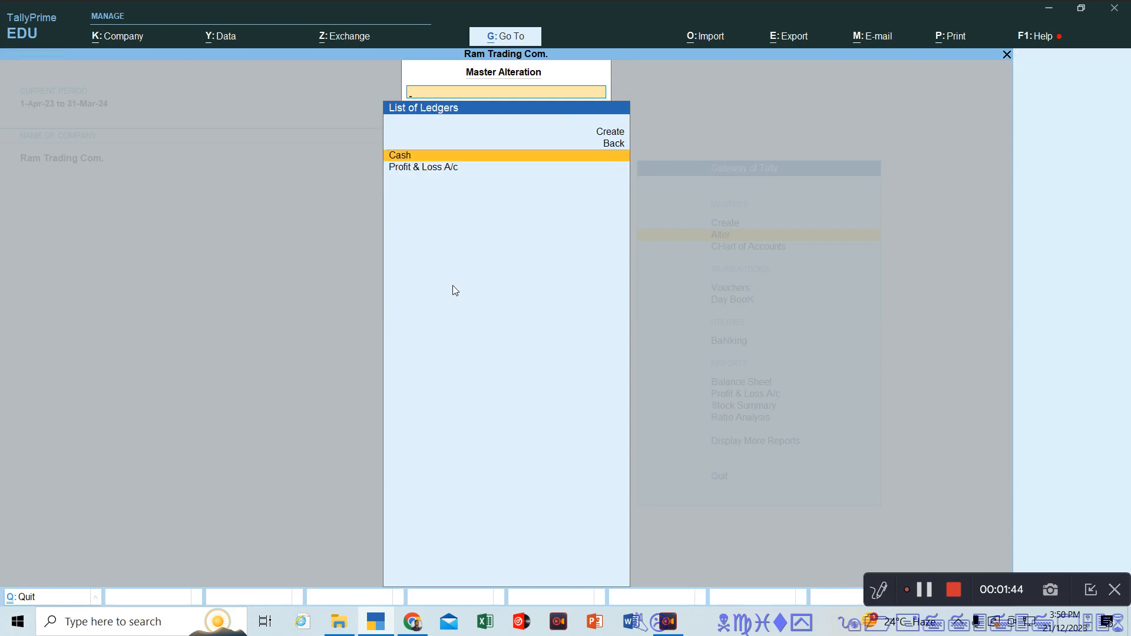
key(Escape)
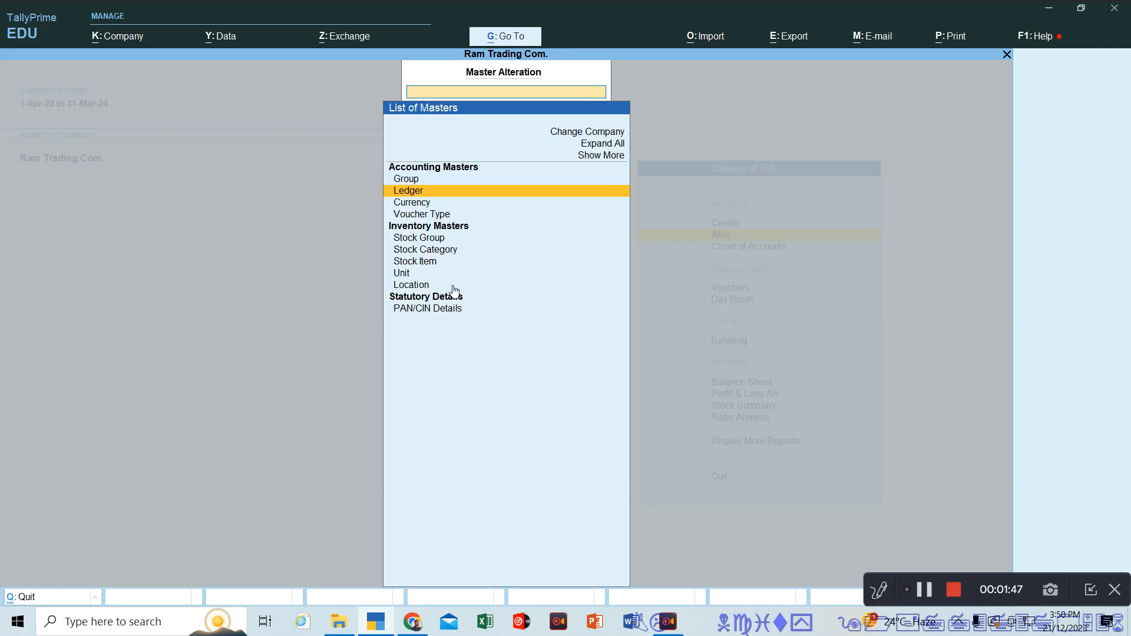
key(Escape)
key(Escape)
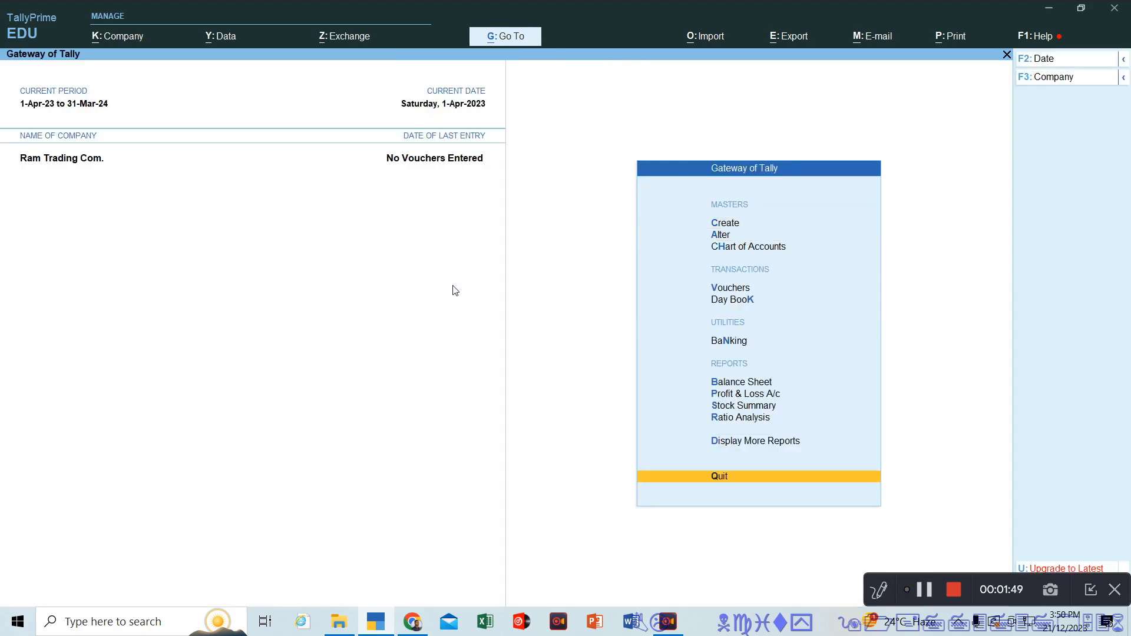
Start a new ledger named Capital A/c and place it under the Capital Account group
key(Down)
key(Return)
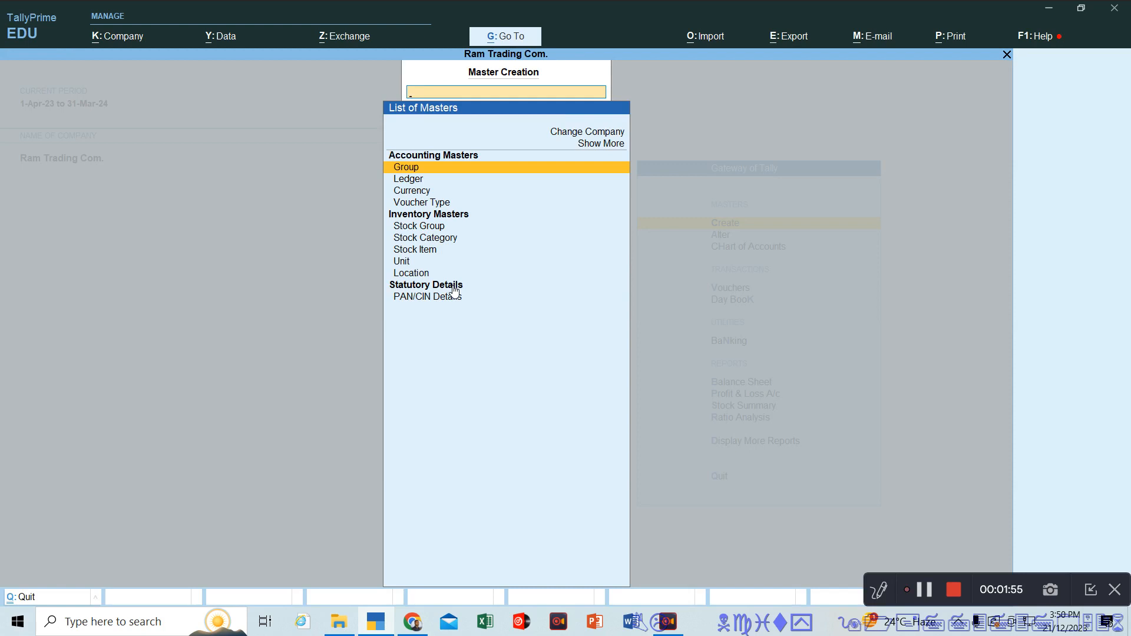
key(Down)
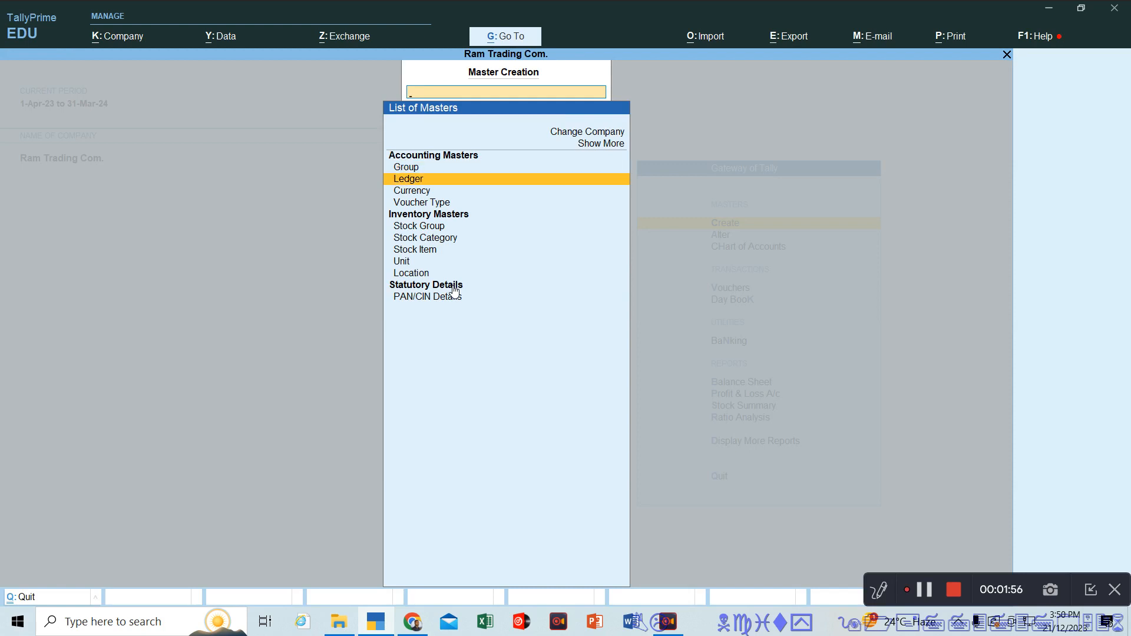
key(Return)
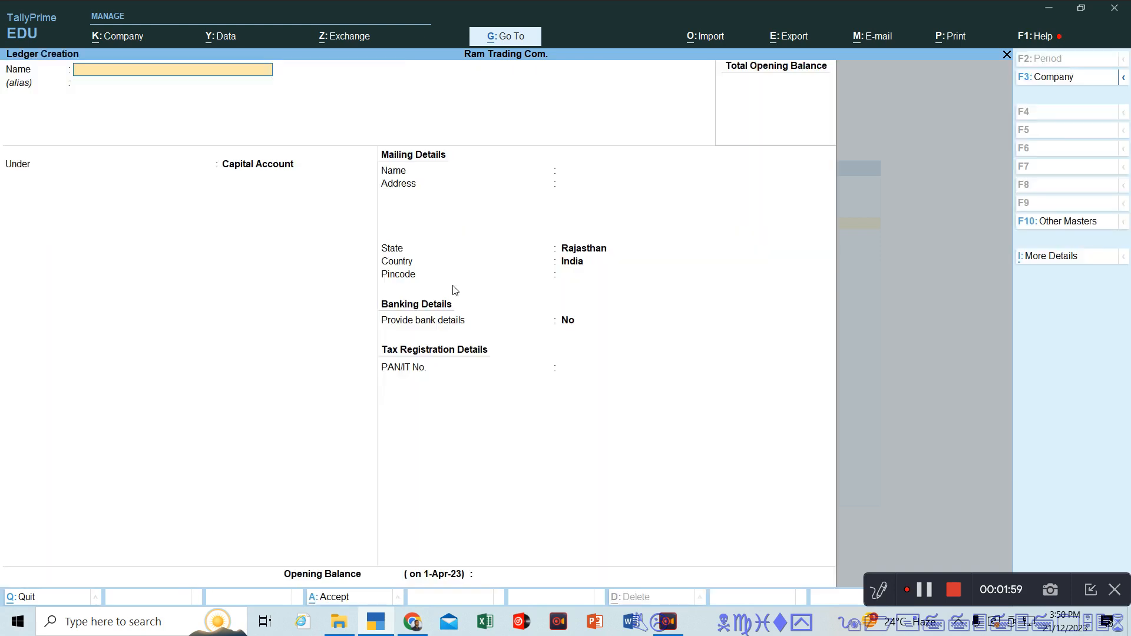
text(Capital a/c)
key(Return)
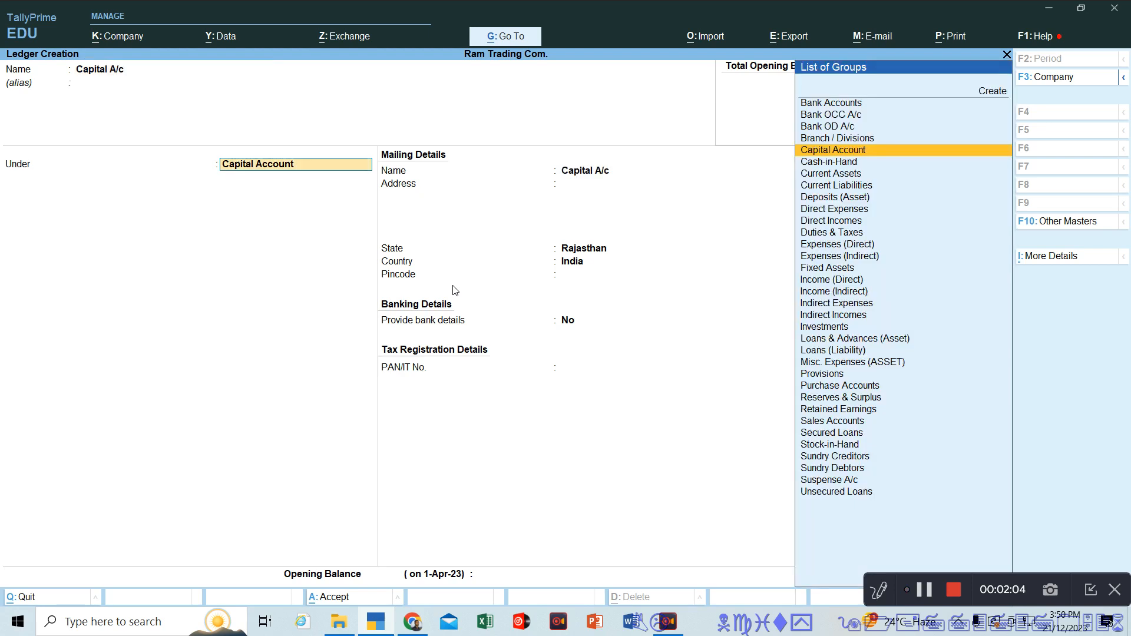
text(Capi)
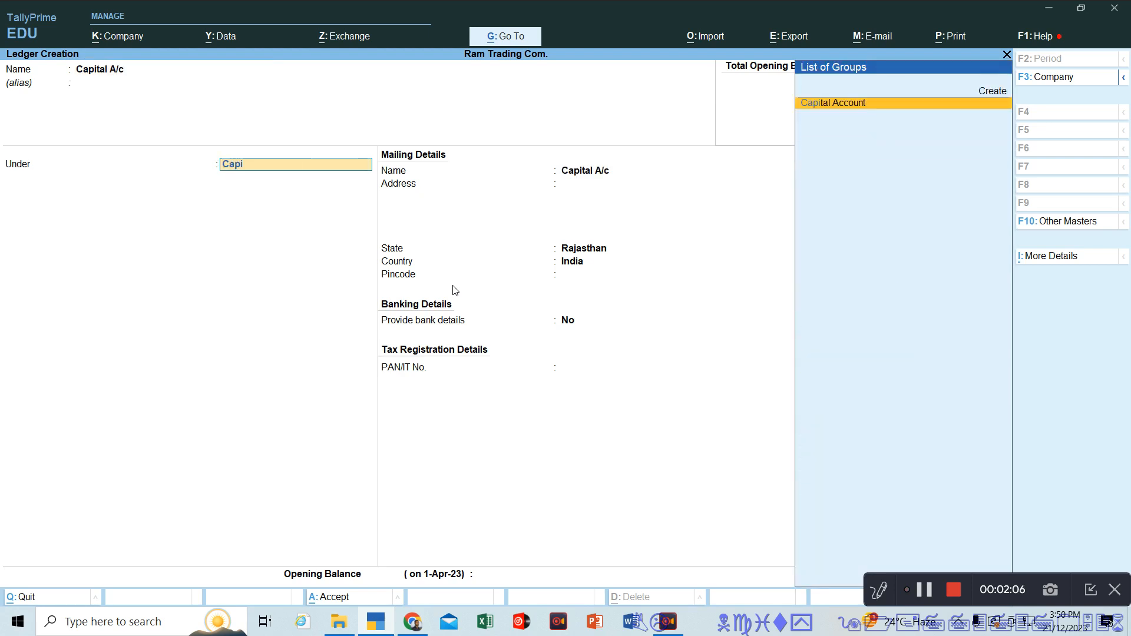
key(Return)
key(Return)
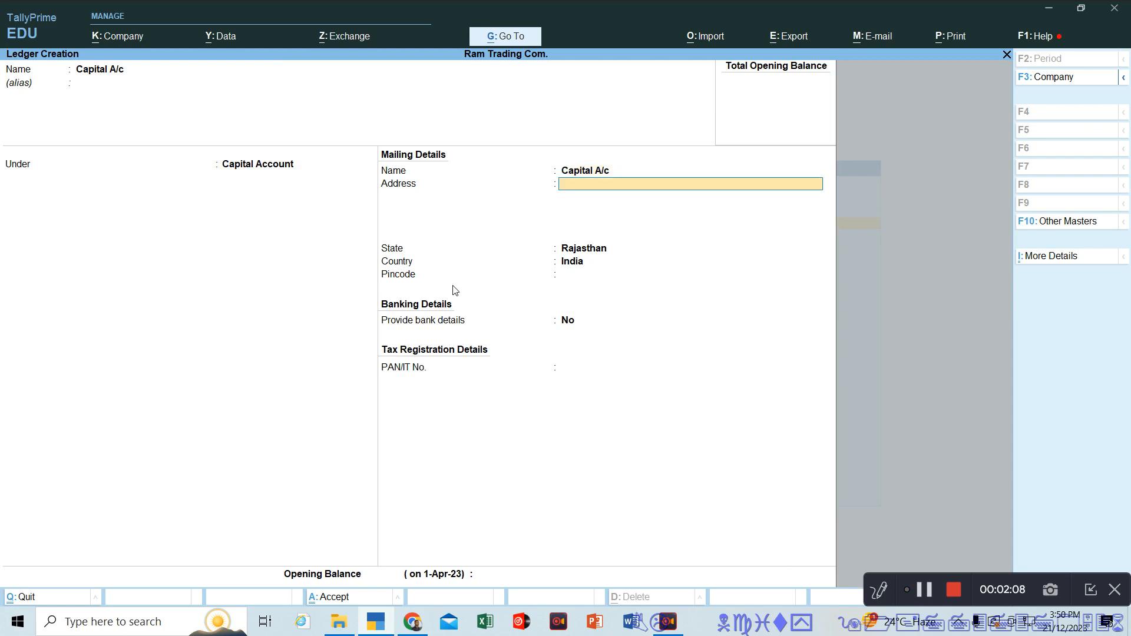
Save the Capital A/c ledger without address, bank details or opening balance, and leave ledger creation
key(Return)
key(Return)
key(Return)
key(Return)
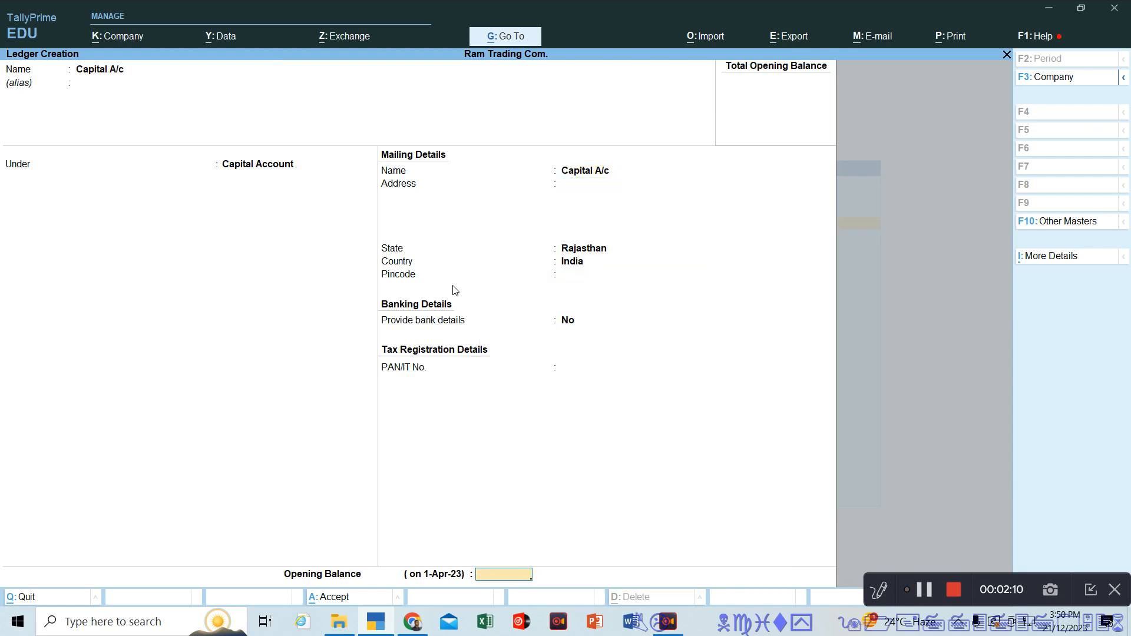
key(Return)
key(Return)
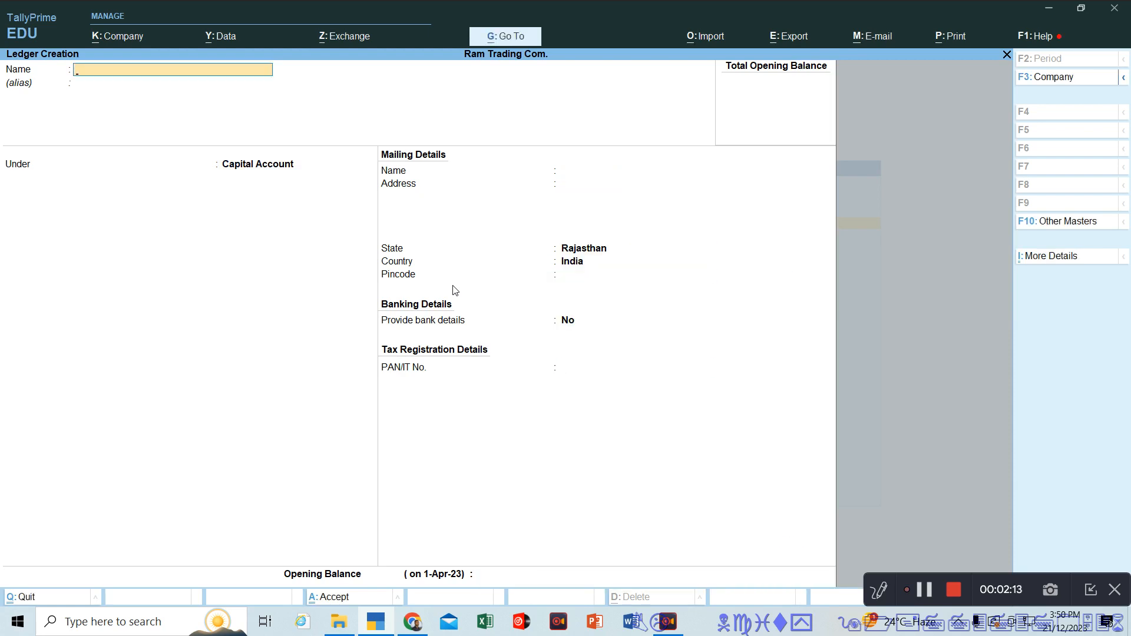
key(Escape)
key(Return)
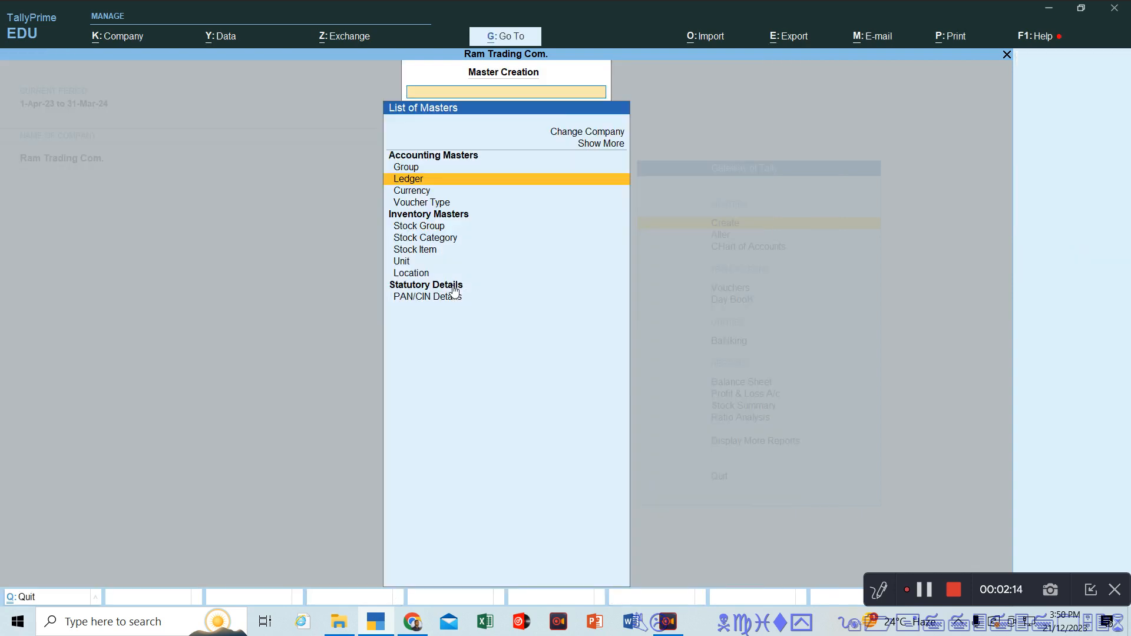
key(Escape)
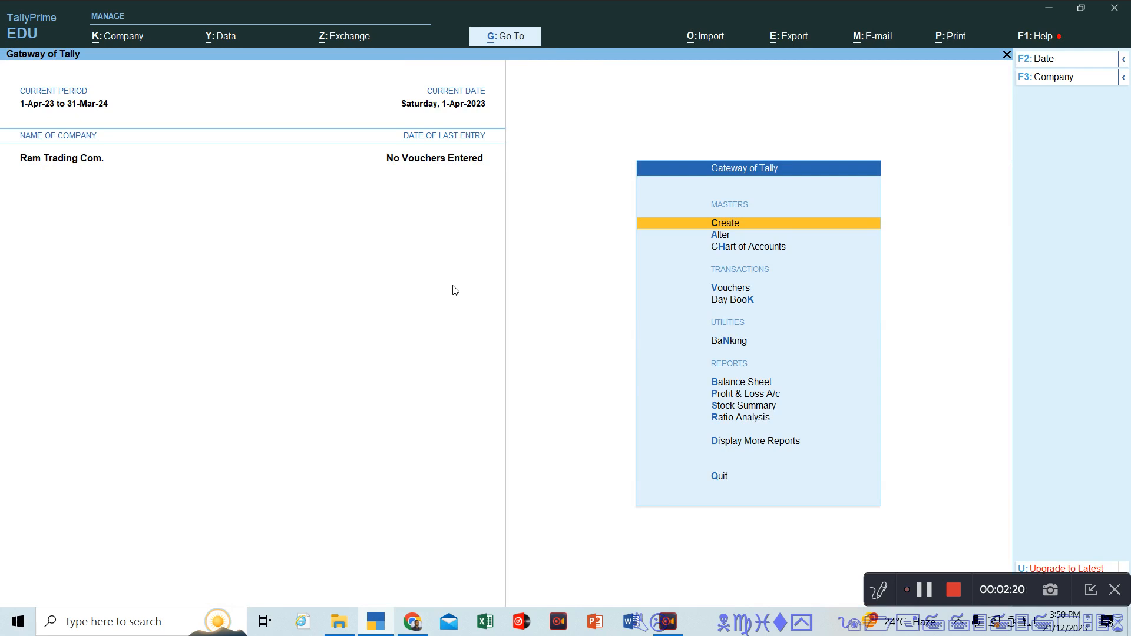
Start a receipt voucher and credit Capital A/c with 10,00,000
key(Down)
key(Down)
key(Down)
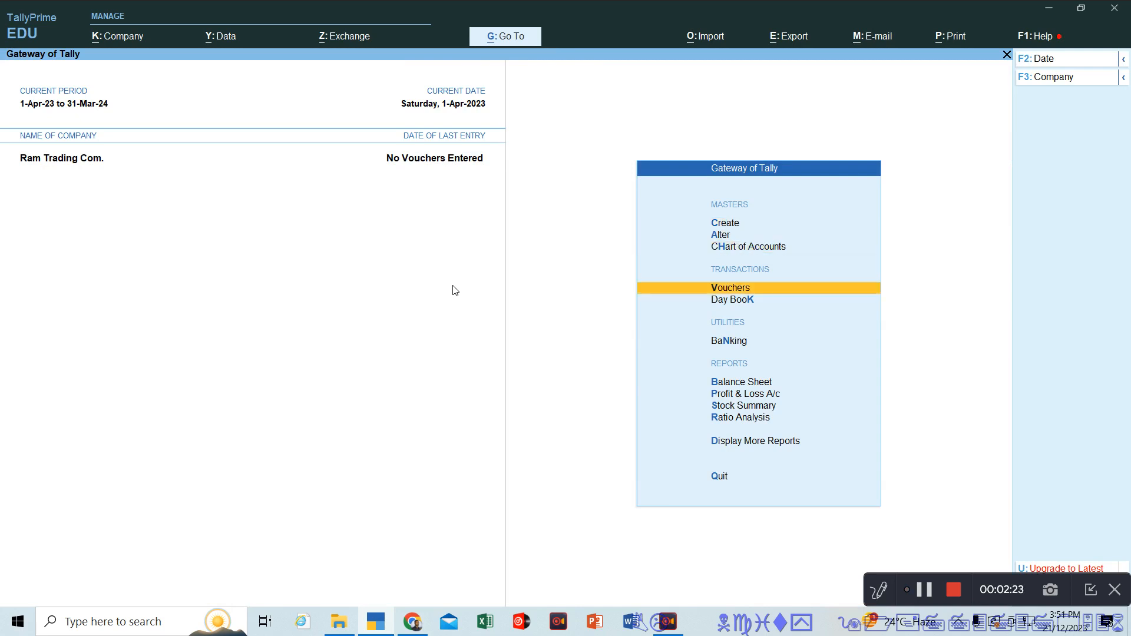
key(Return)
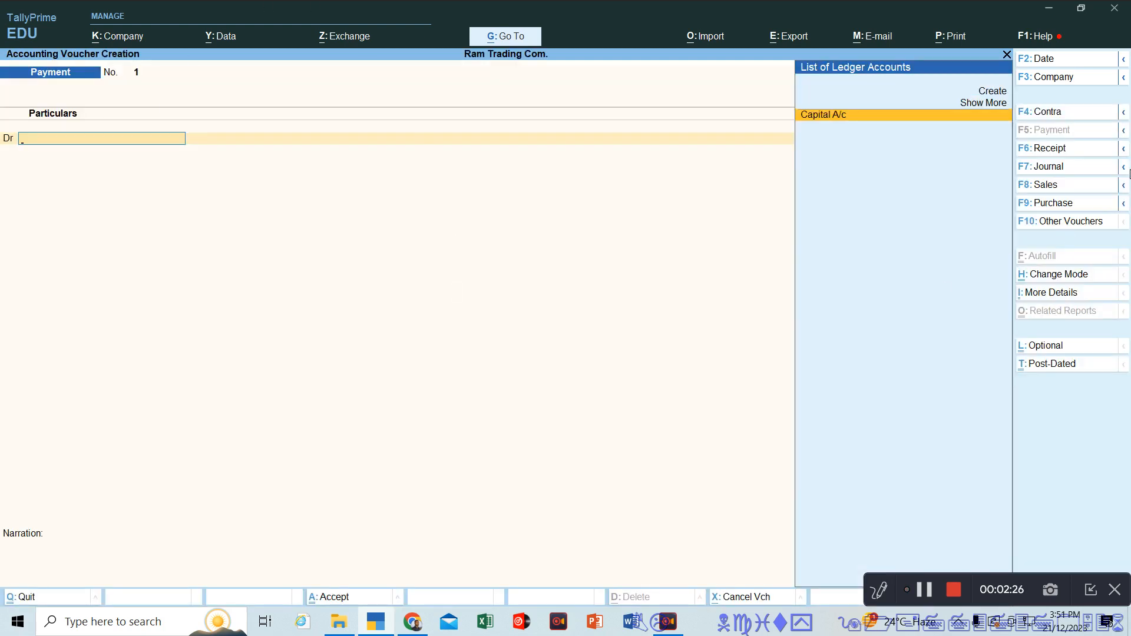
click(1045, 155)
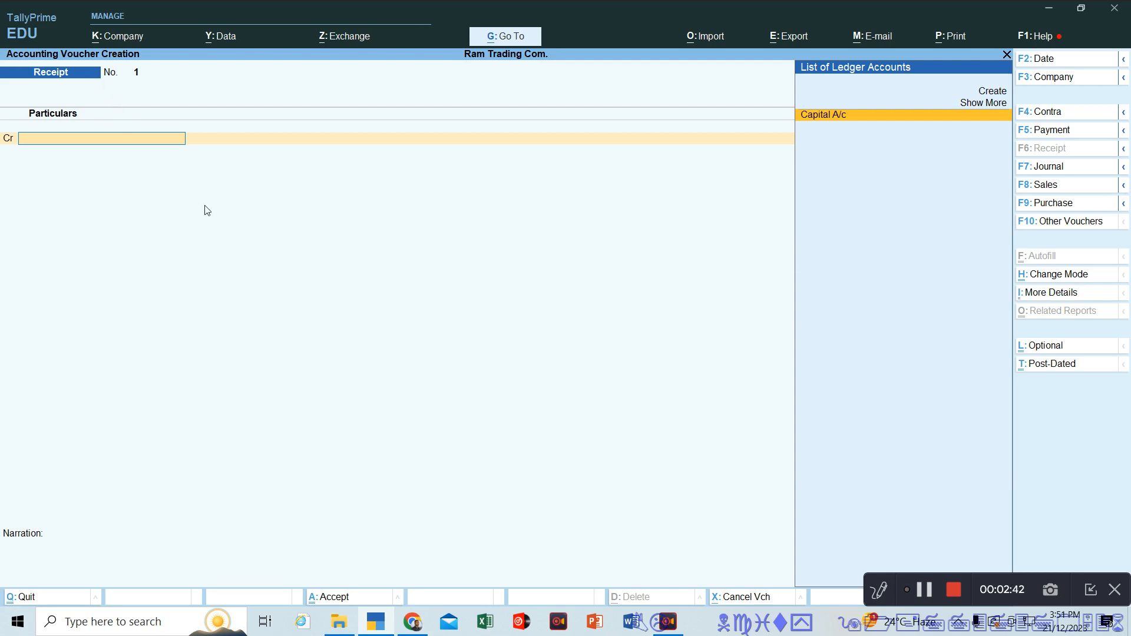
key(Return)
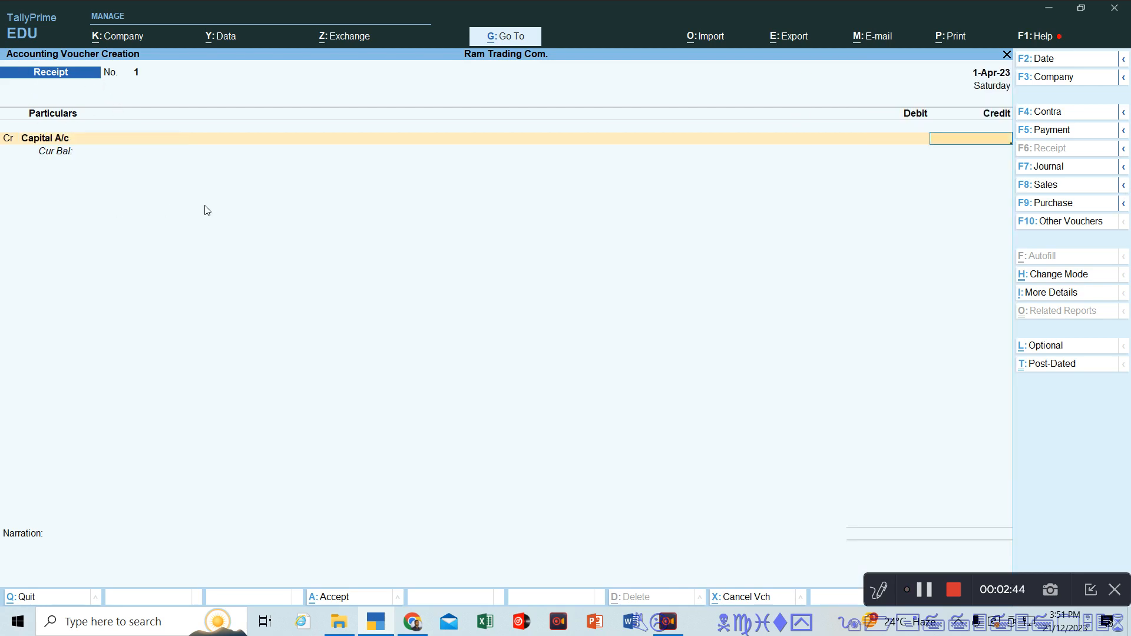
text(100000)
key(Return)
key(Return)
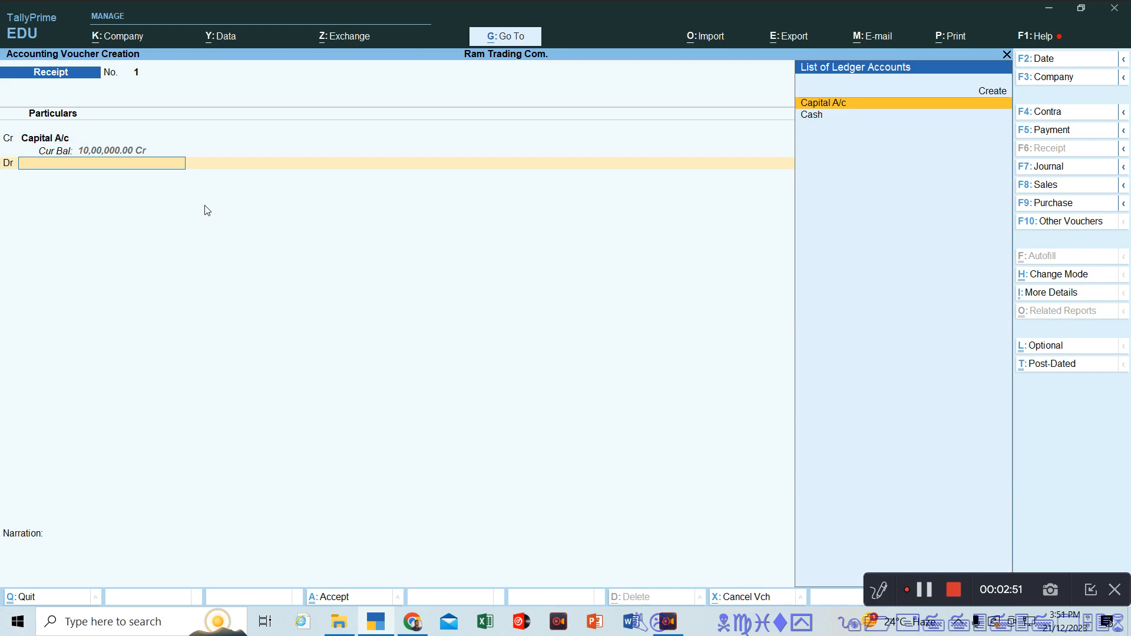
Debit Cash with the full 10,00,000, save the receipt voucher without narration, and leave voucher entry
key(Down)
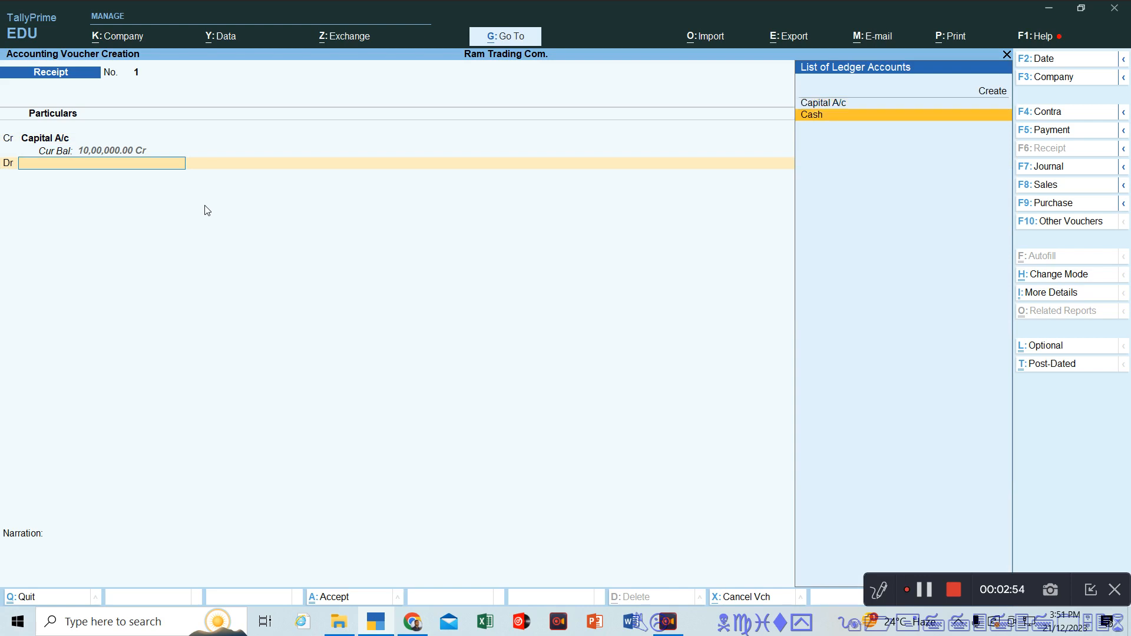
key(Return)
key(Return)
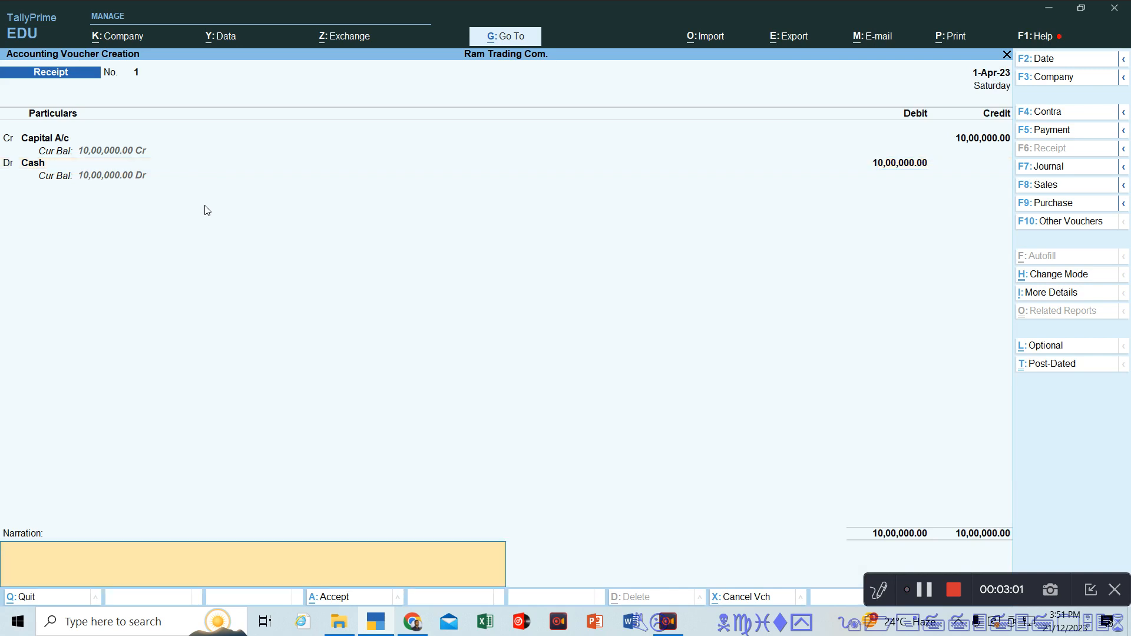
key(Return)
key(Return)
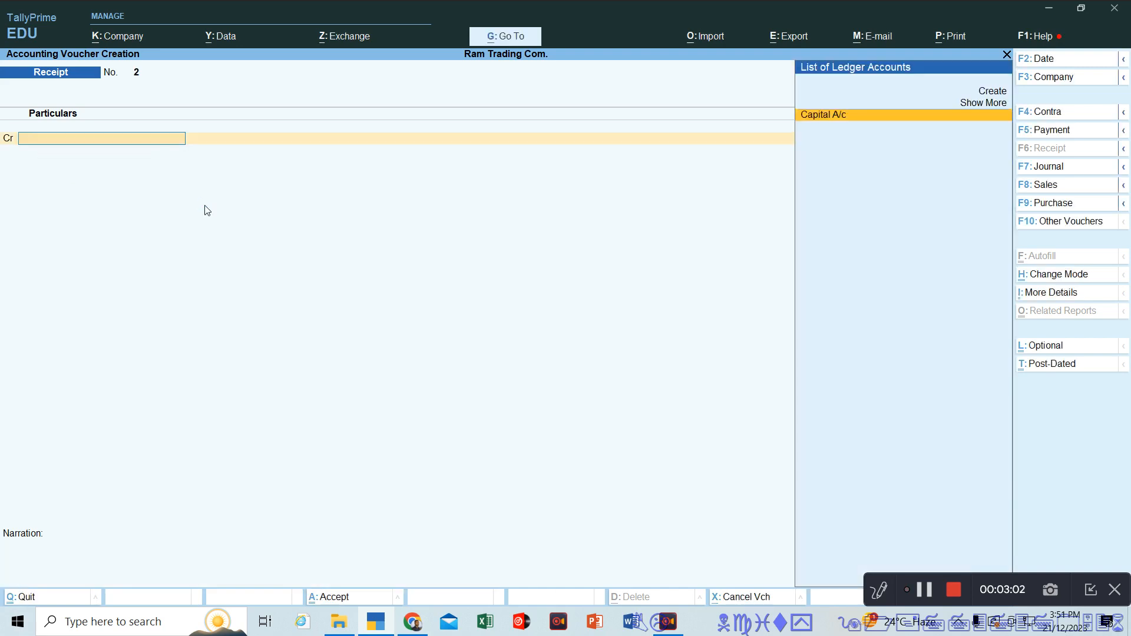
key(Escape)
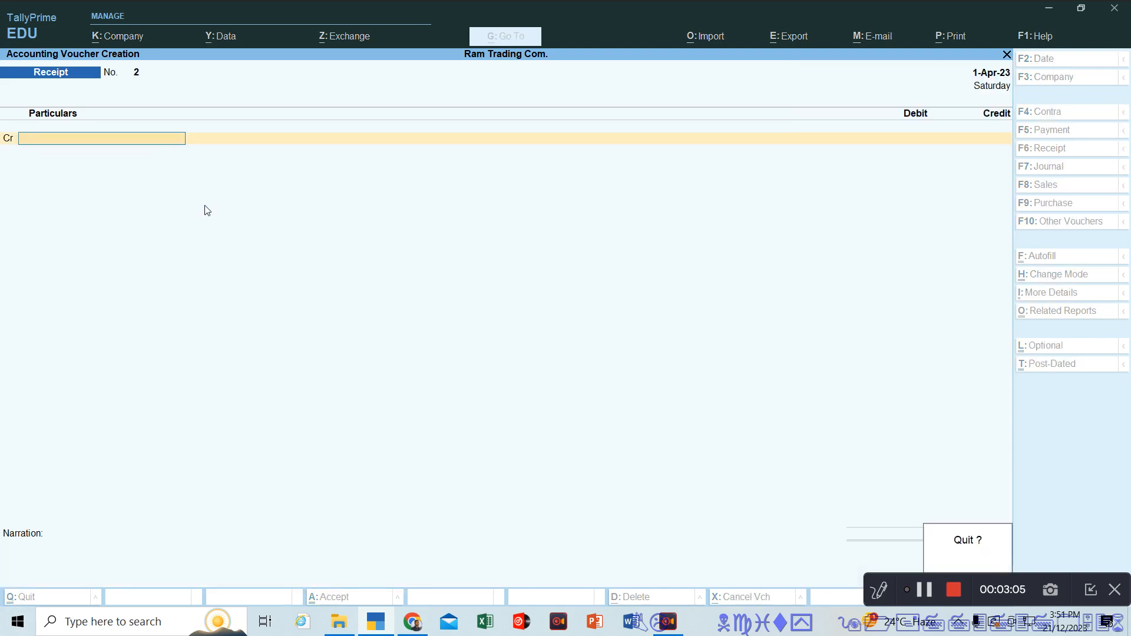
key(Return)
Examine the Capital Account and Current Assets breakdowns in the Balance Sheet, then return to the Gateway of Tally
key(Down)
key(Down)
key(Down)
key(Down)
key(Up)
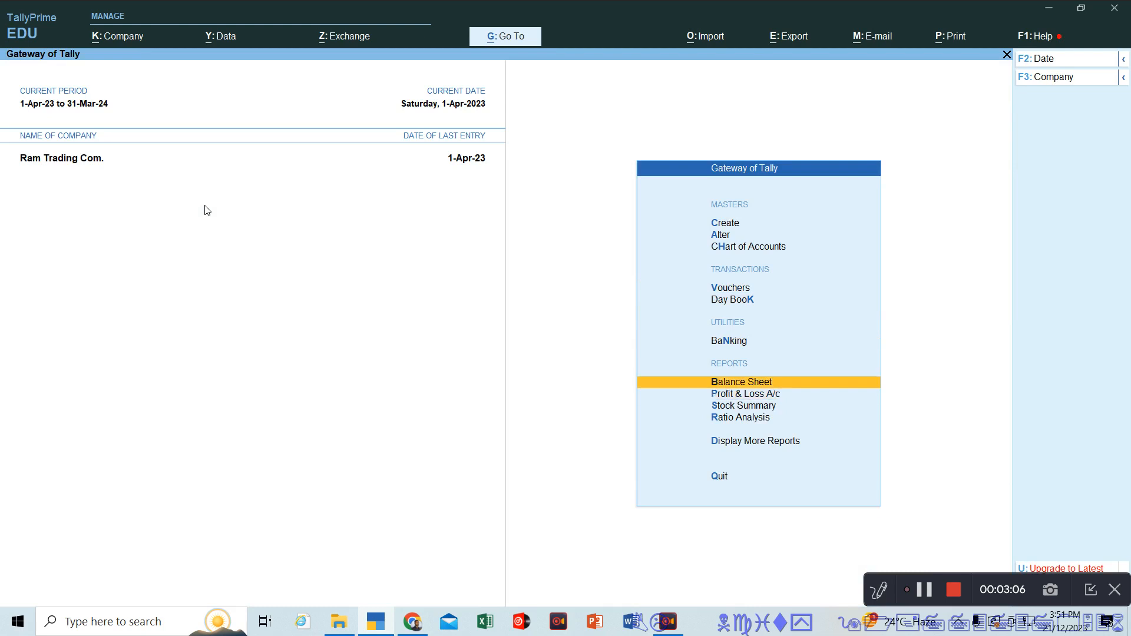
key(Return)
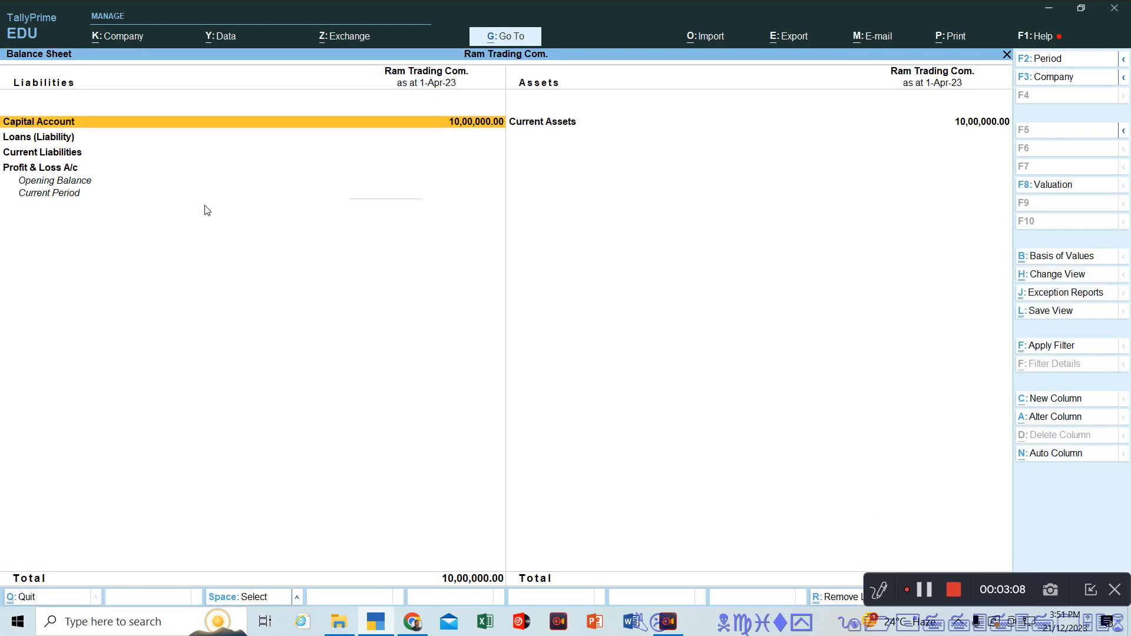
key(Return)
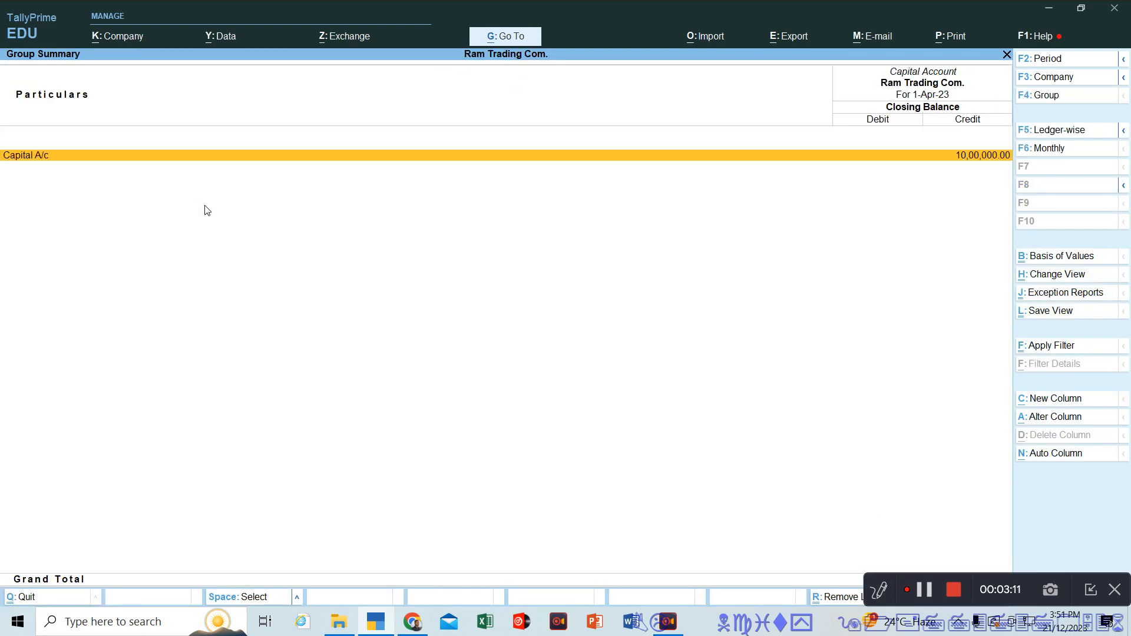
key(Escape)
key(Right)
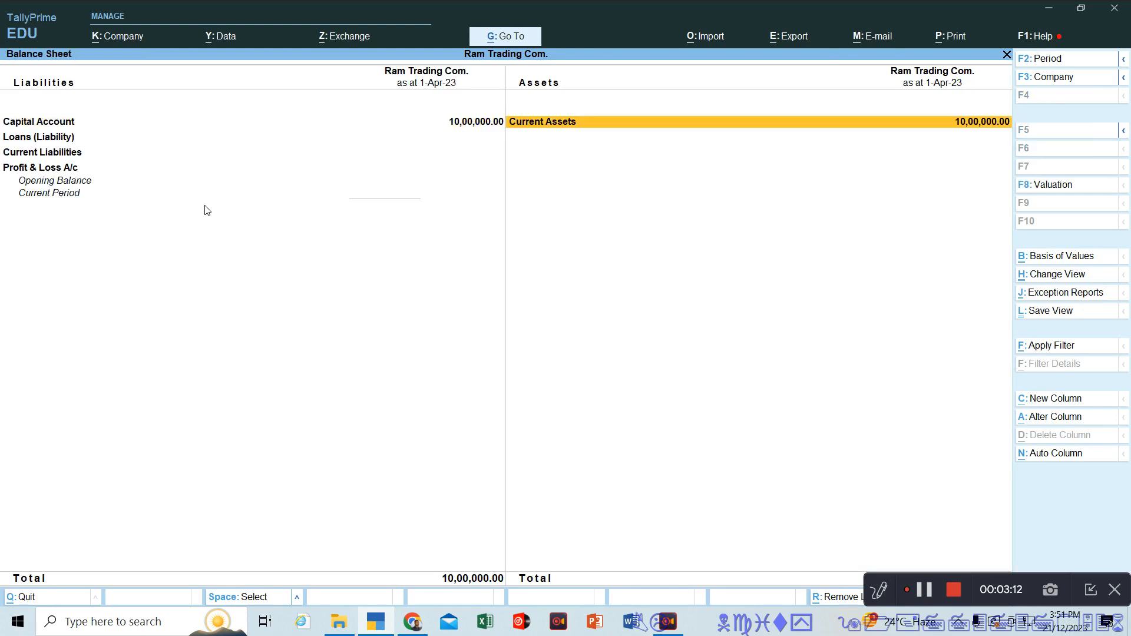
key(Return)
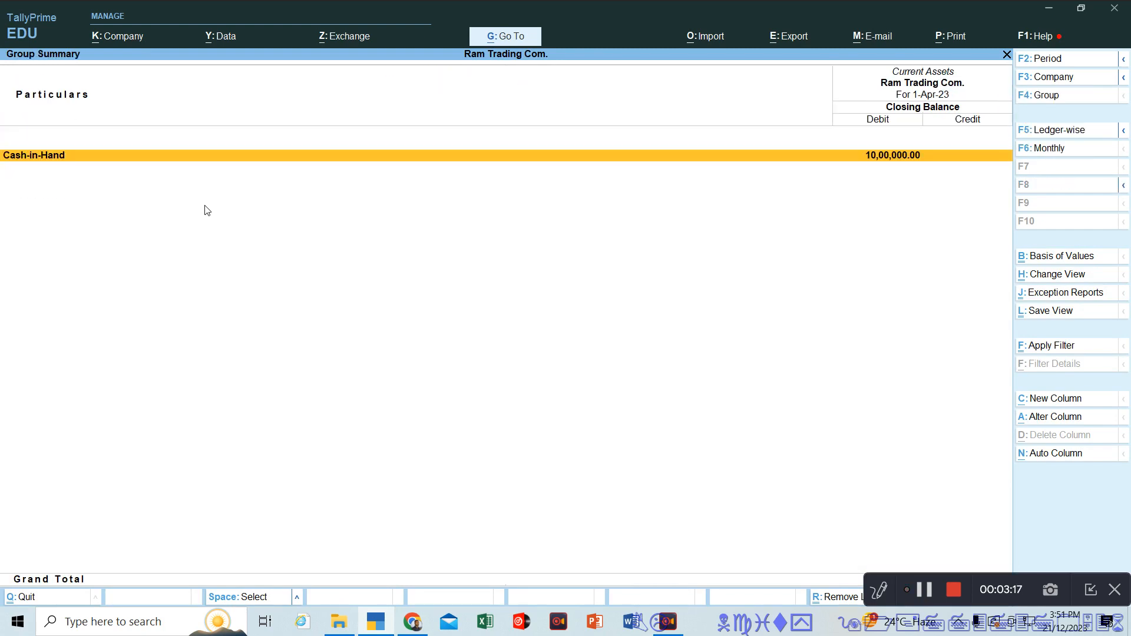
key(Escape)
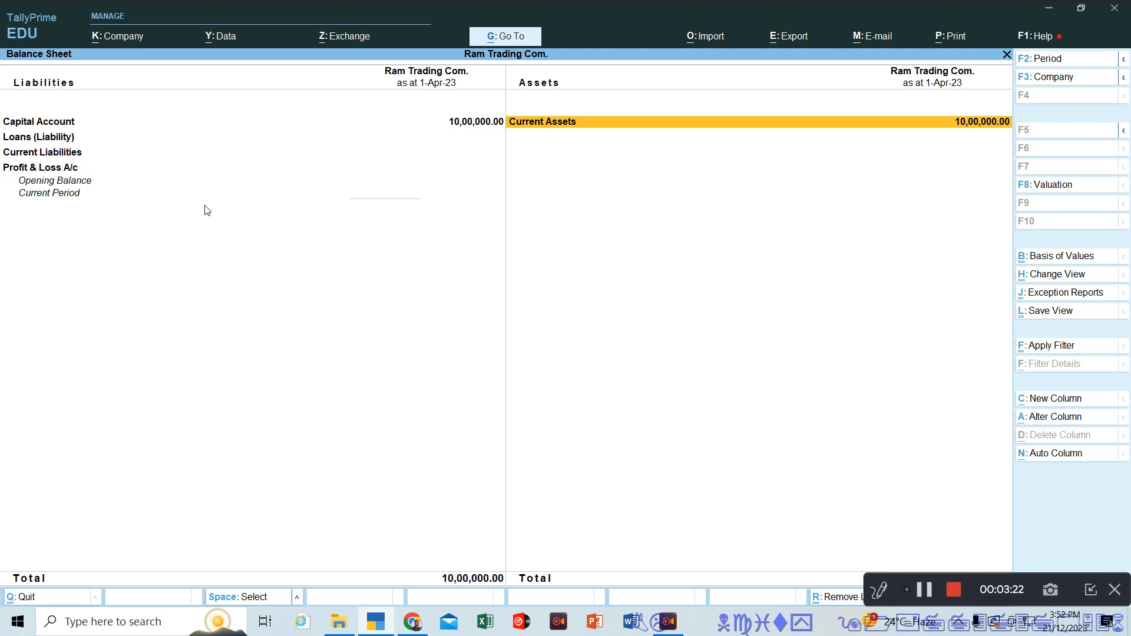
key(Escape)
Start a new ledger named PNB Bank and place it under the Bank Accounts group
key(Up)
key(Up)
key(Up)
key(Up)
key(Up)
key(Up)
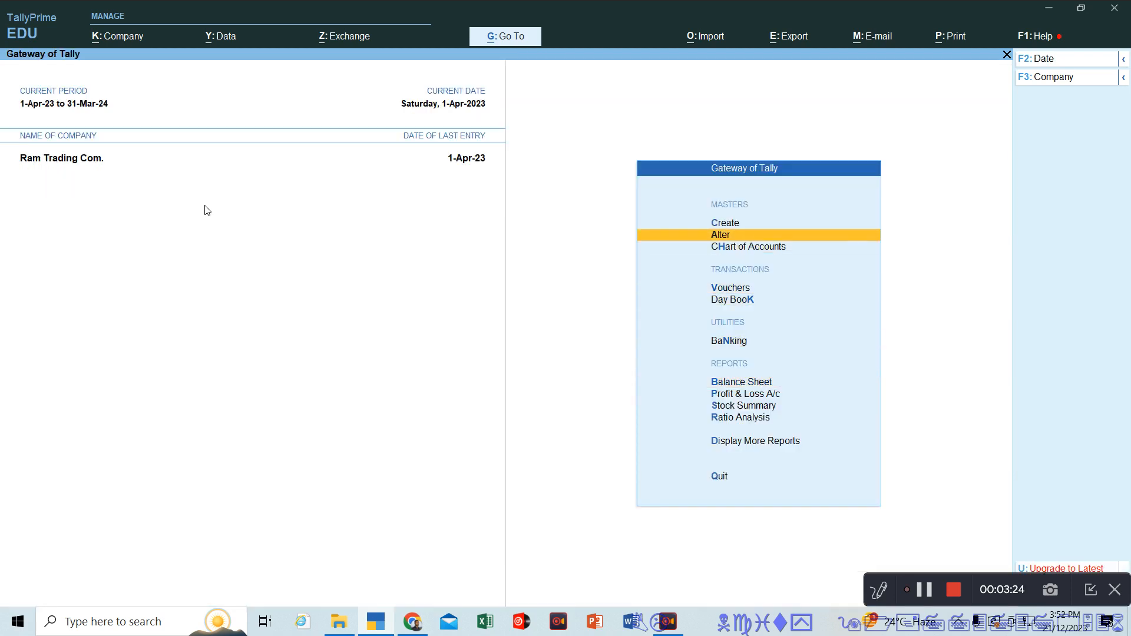
key(Return)
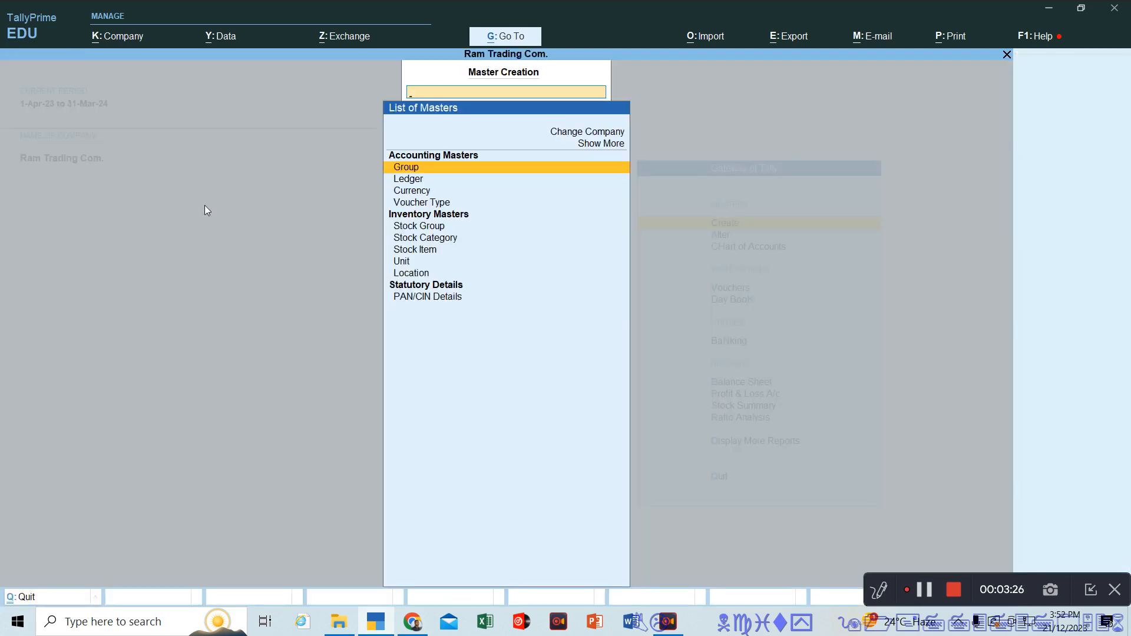
key(Down)
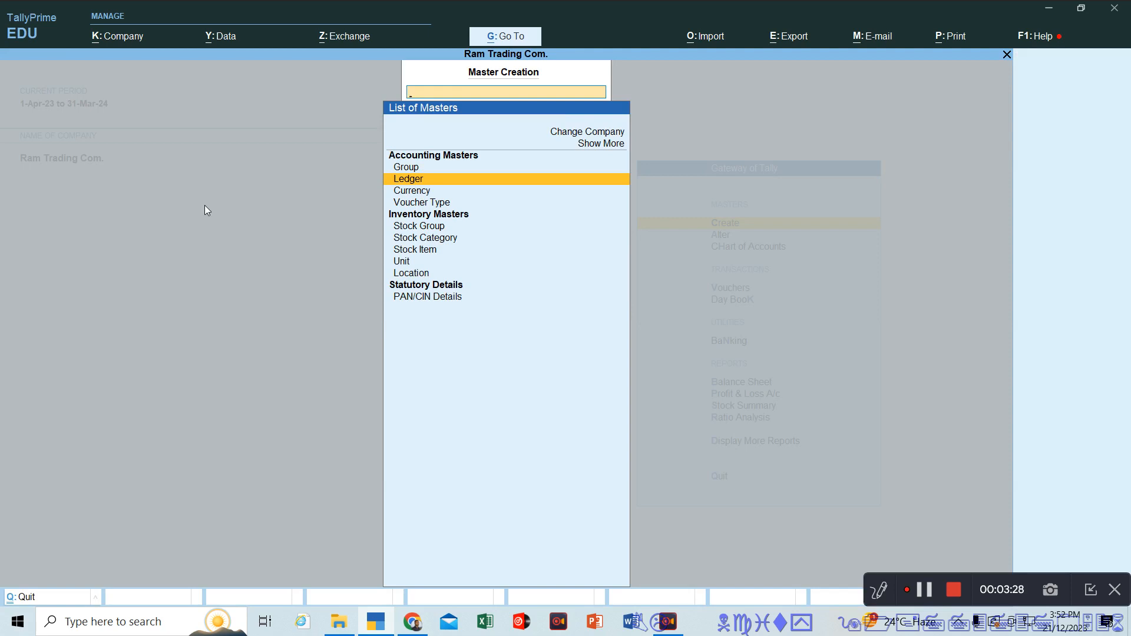
key(Return)
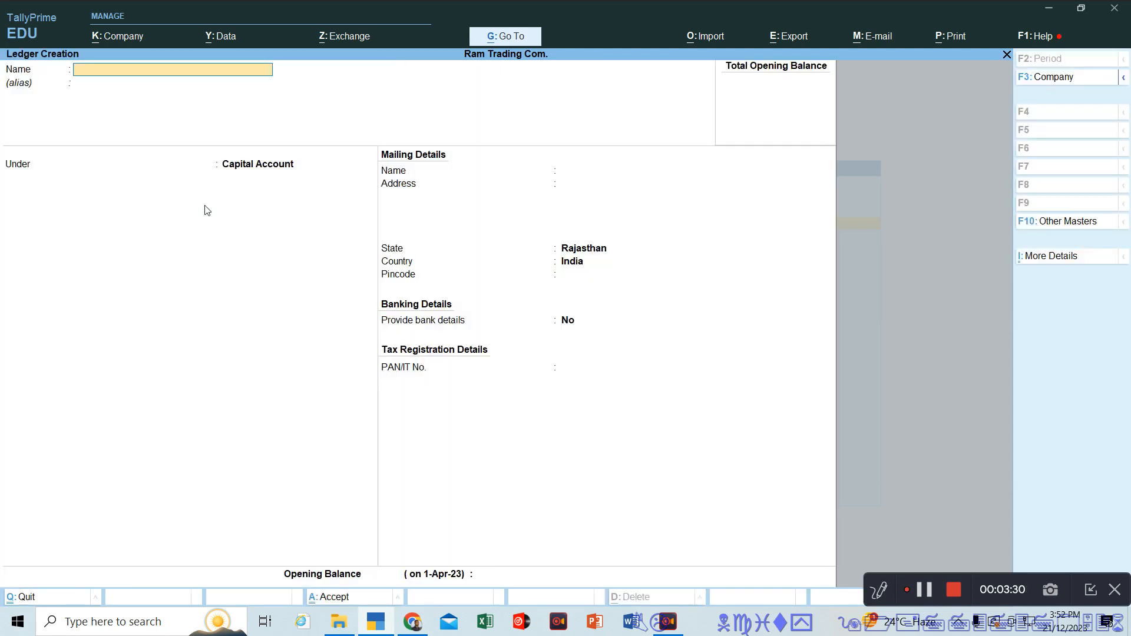
text(PNB Bank)
key(Return)
key(Return)
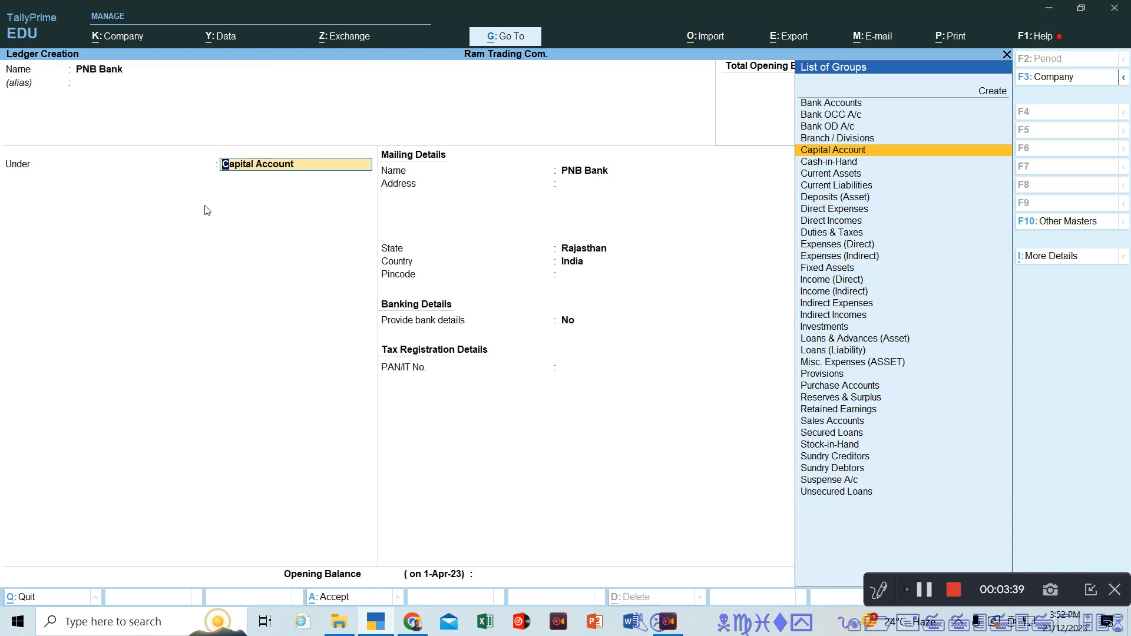
text(Bank)
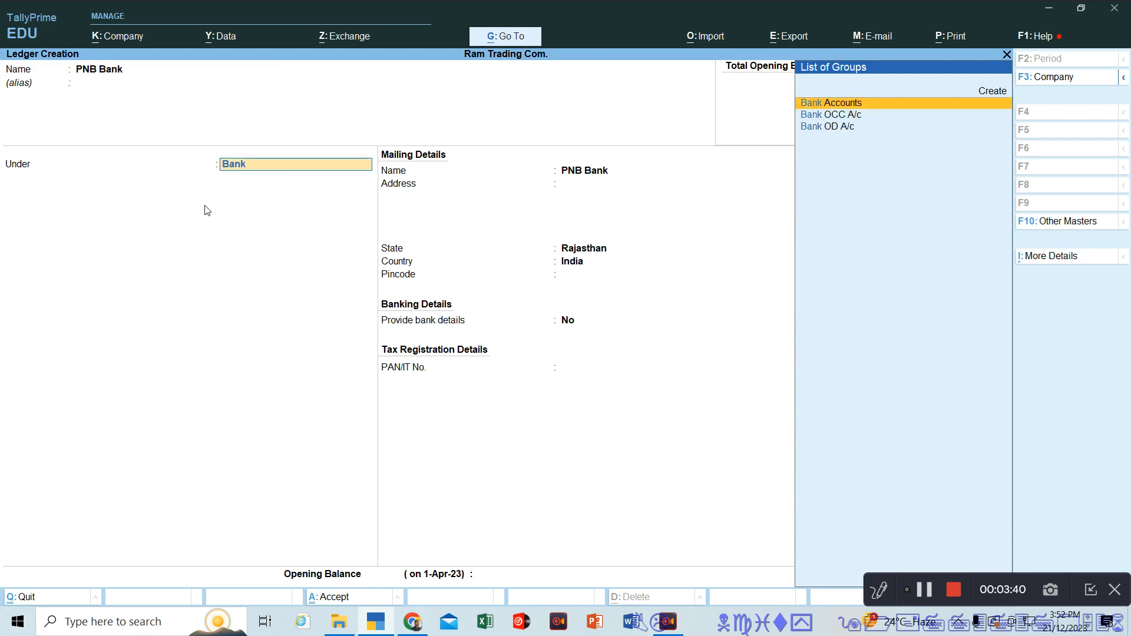
key(Return)
Save the PNB Bank ledger with blank account details and default bank configuration, and leave ledger creation
key(Return)
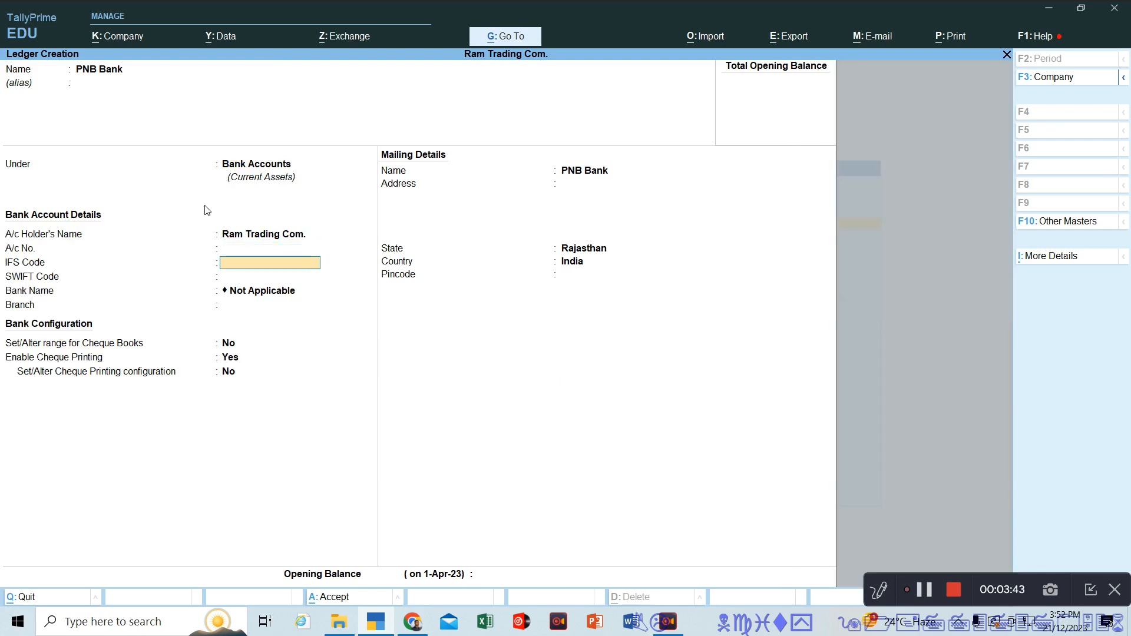
key(BackSpace)
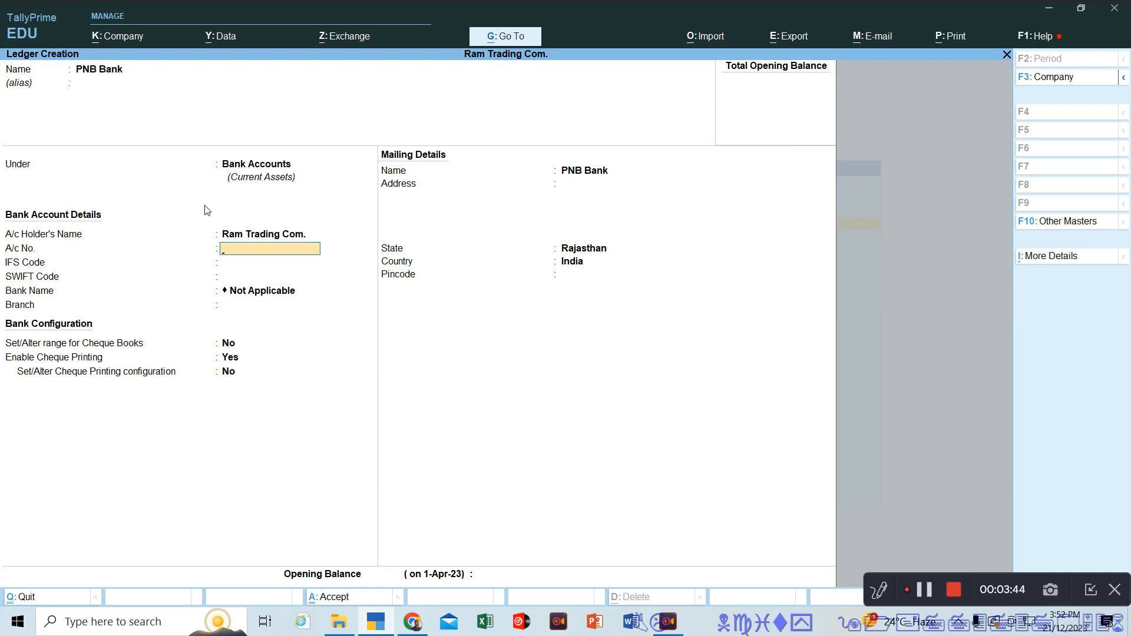
key(Return)
key(Return)
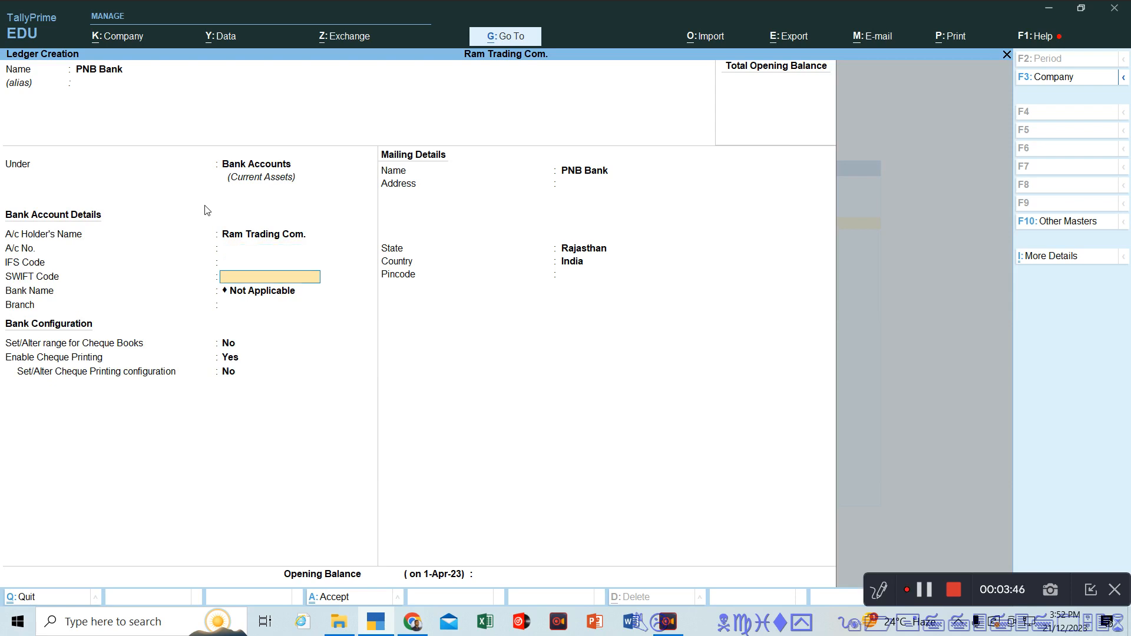
key(Return)
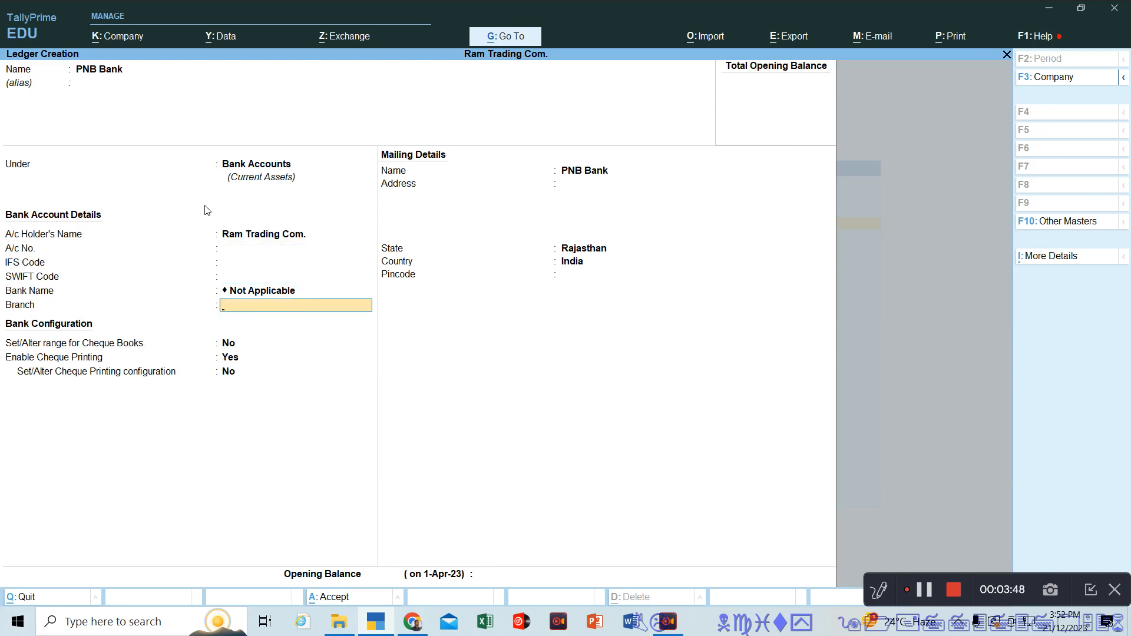
key(Return)
key(Return)
key(Return)
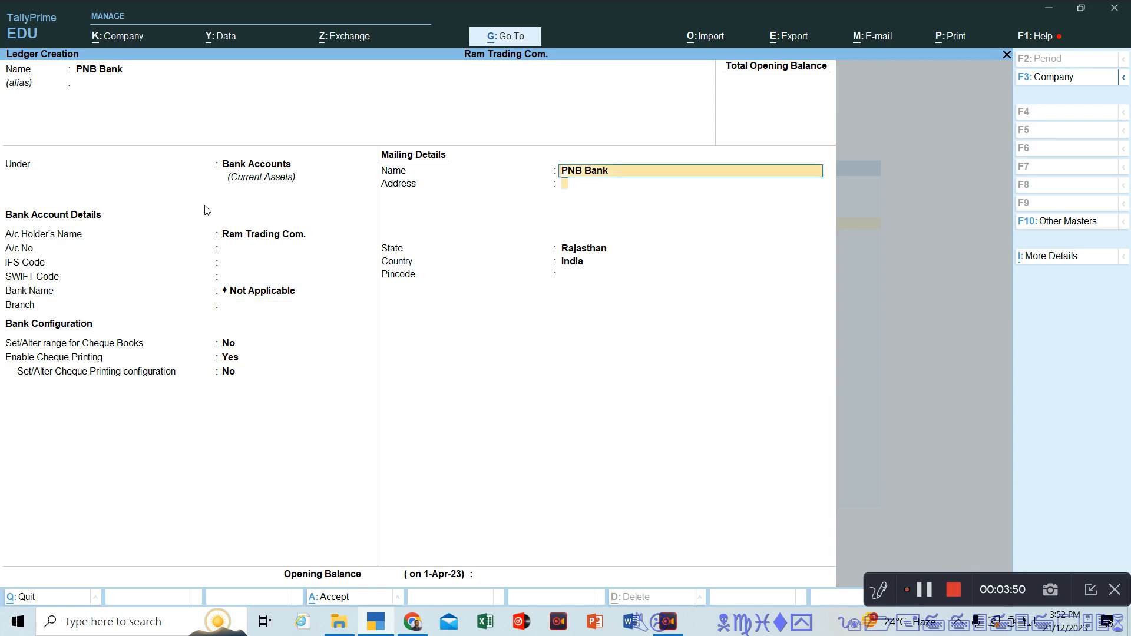
key(Return)
key(Return)
key(Return)
key(Return)
key(Return)
key(Return)
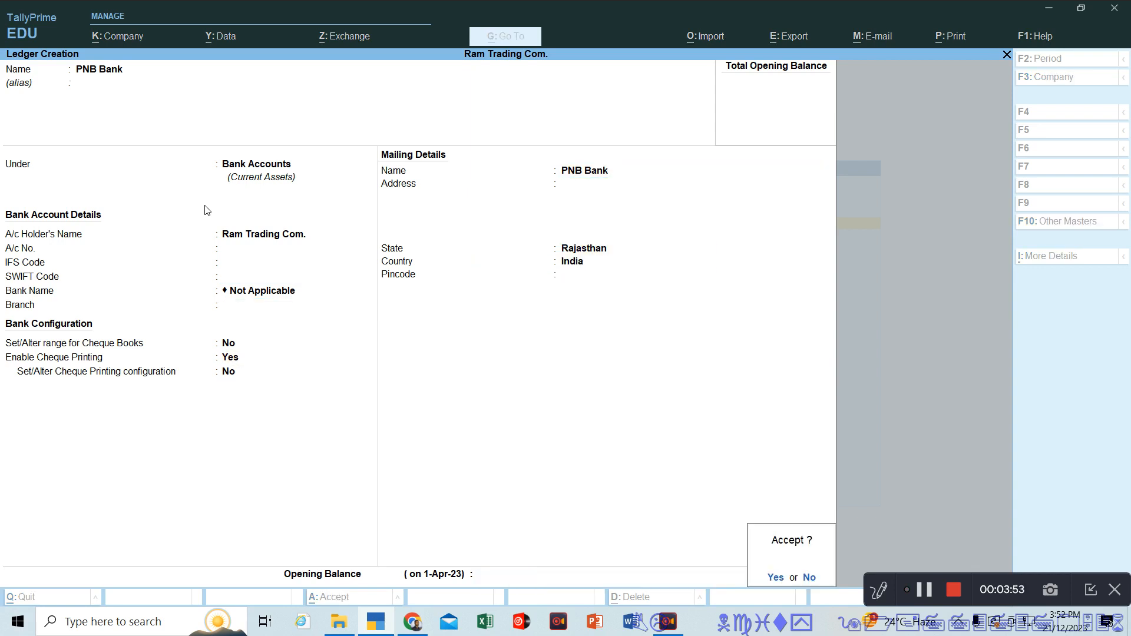
key(Return)
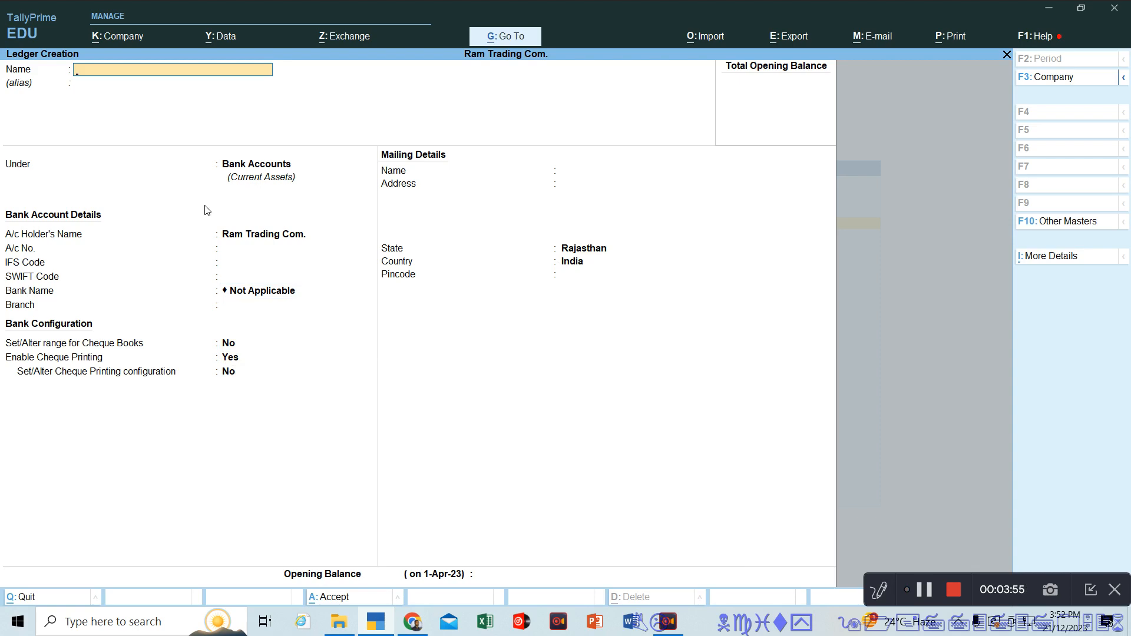
key(Escape)
key(Return)
key(Escape)
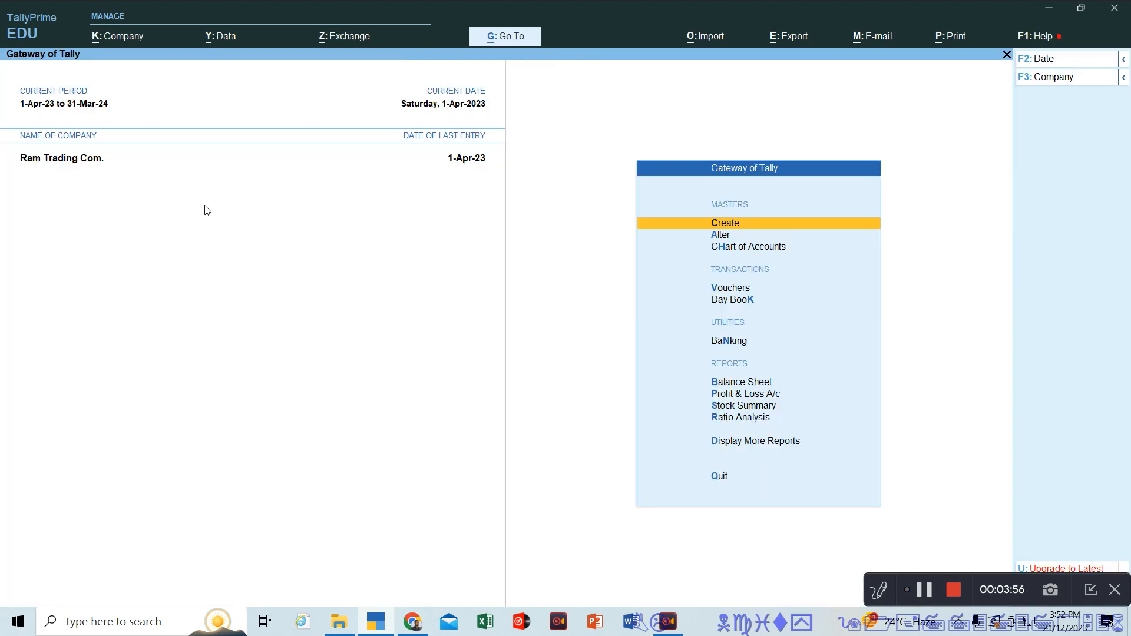
Start a Contra voucher and credit the Cash ledger with 4,00,000
key(Down)
key(Down)
key(Down)
key(Down)
key(Up)
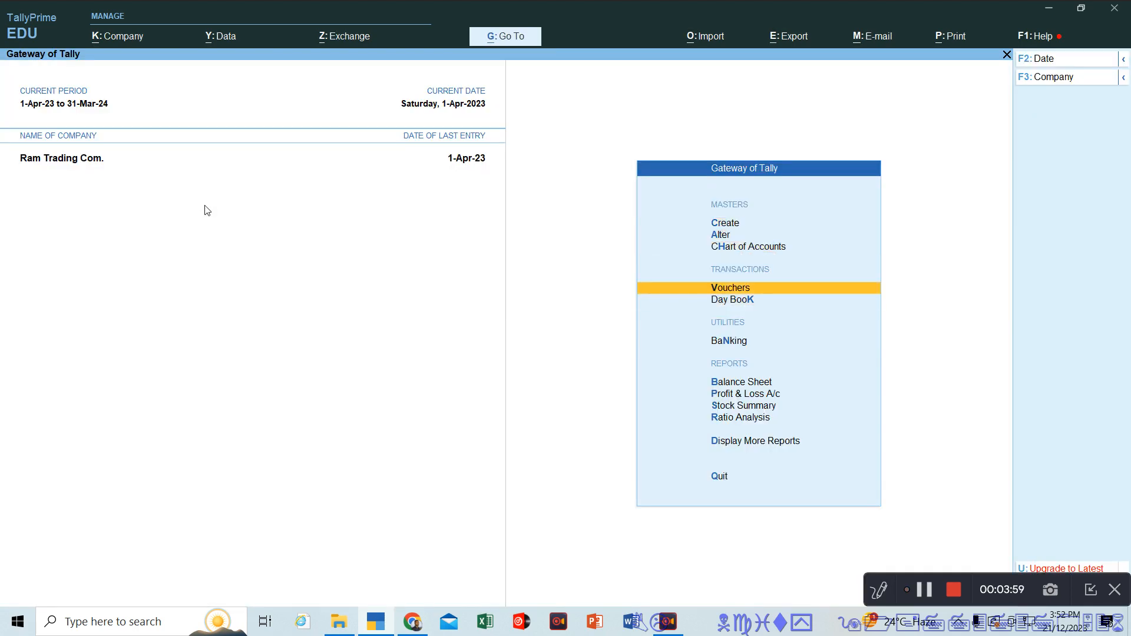
key(Return)
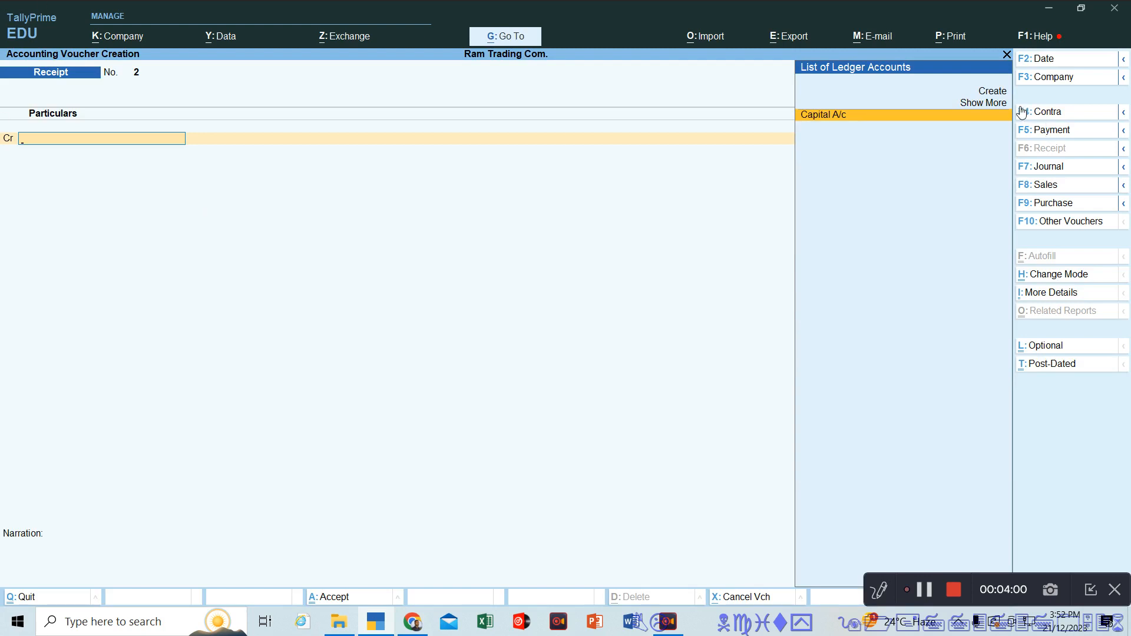
click(1055, 112)
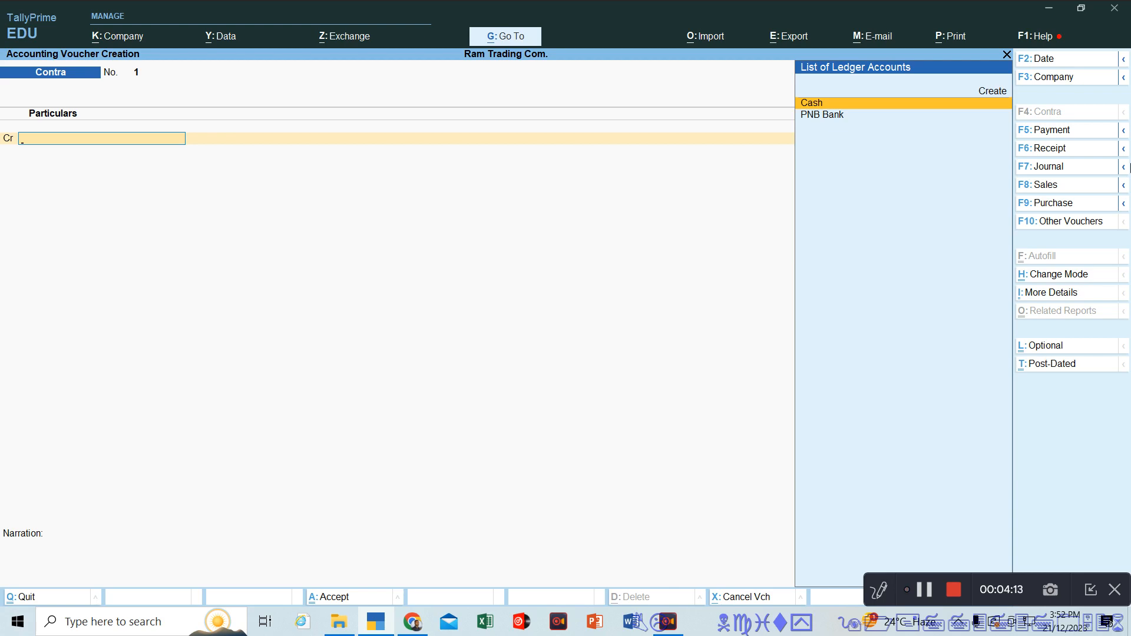
key(Return)
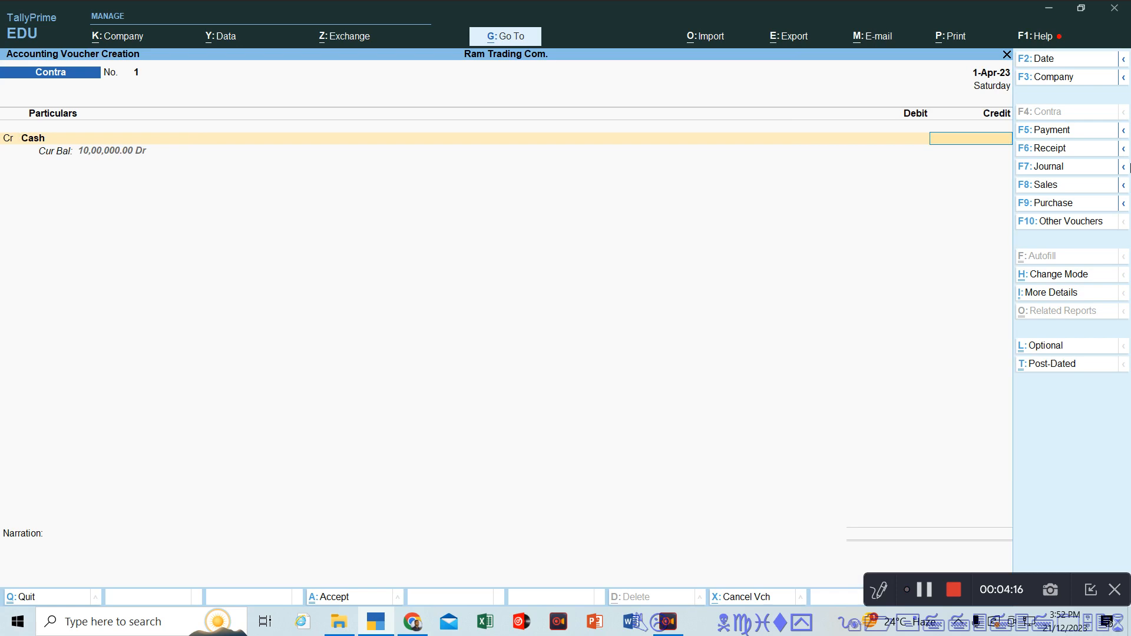
text(400000)
key(Return)
key(Return)
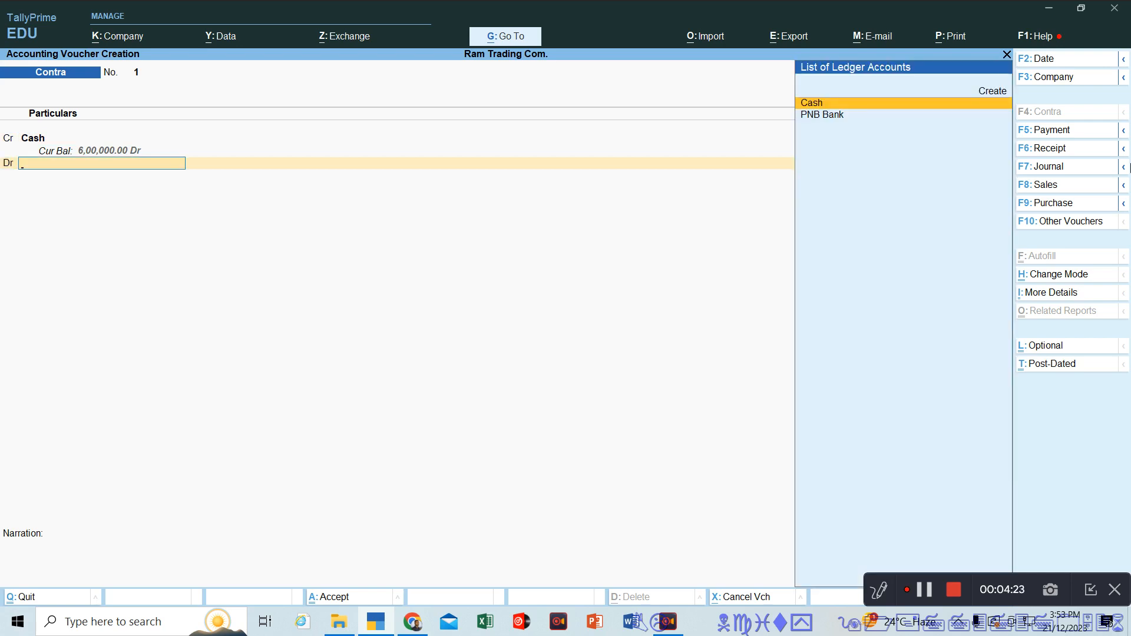
Debit PNB Bank with the full 4,00,000 as a cash transaction and leave all cash denominations blank
key(Down)
key(Return)
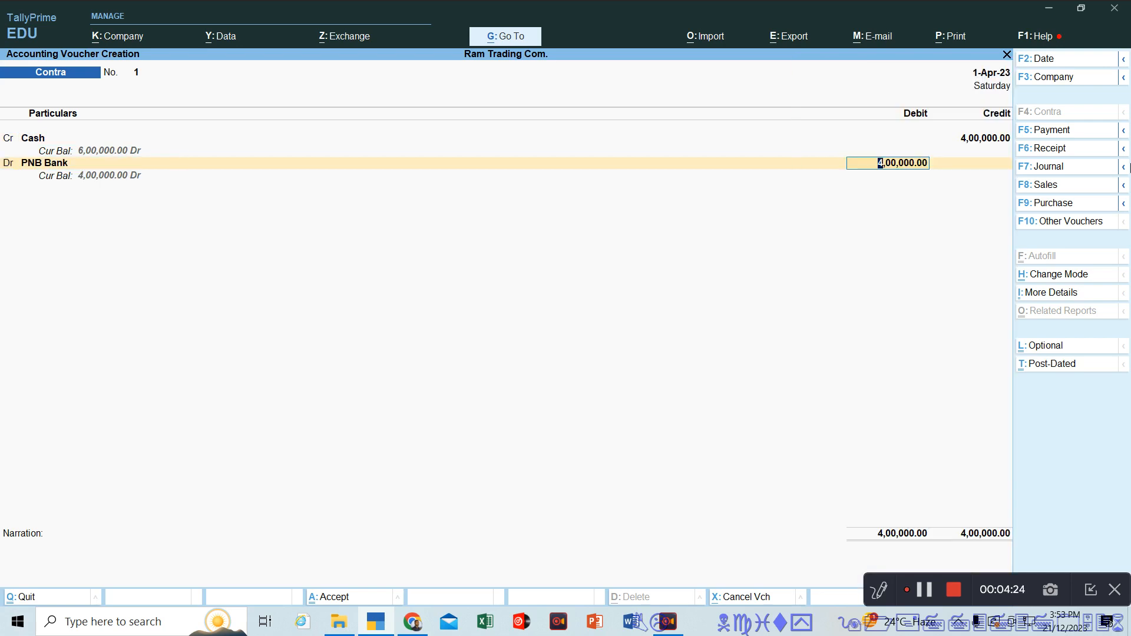
key(Return)
key(Return)
key(Return)
key(Return)
key(Return)
key(Return)
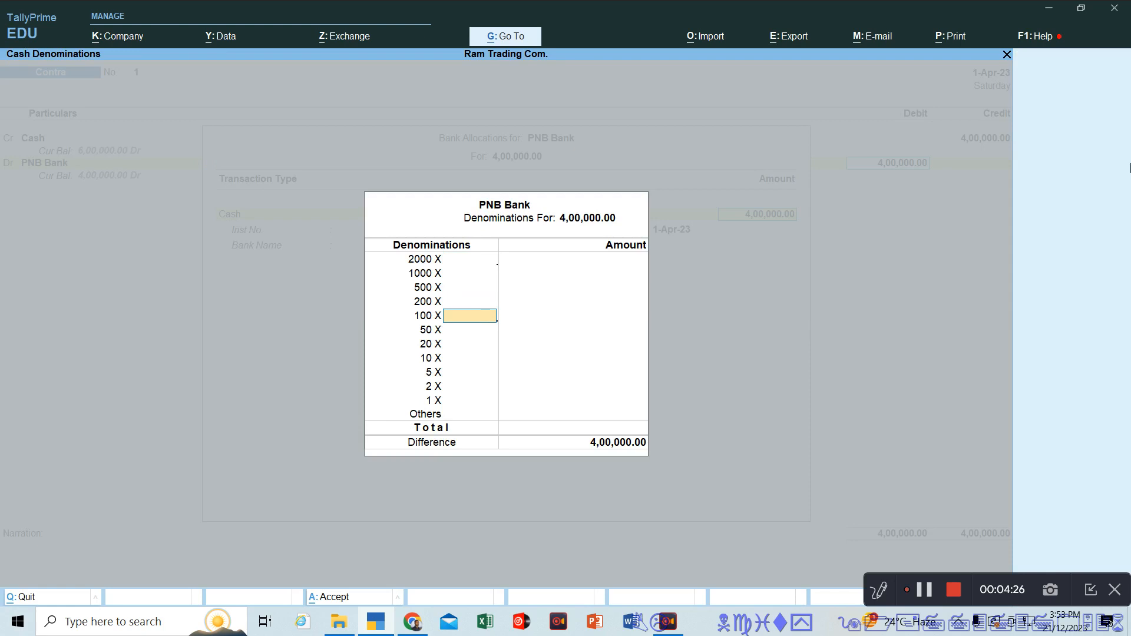
key(Return)
key(Return)
key(Return)
key(Return)
key(Return)
key(Return)
key(Return)
key(Return)
key(Return)
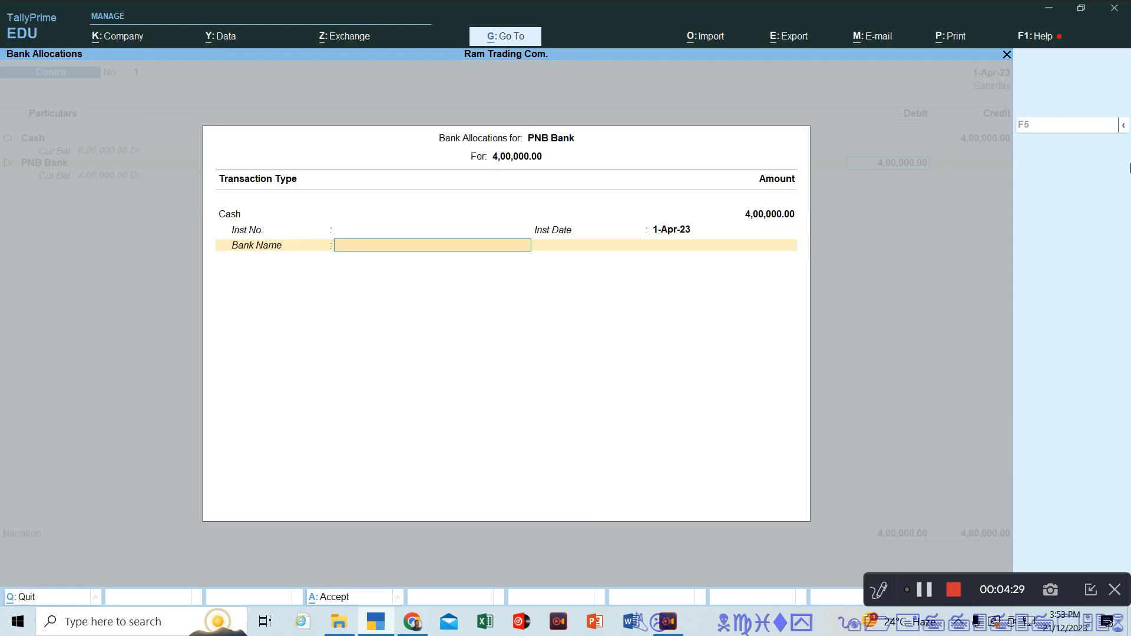
Leave the bank name and narration blank, save the contra voucher, and leave voucher entry
key(Return)
key(Return)
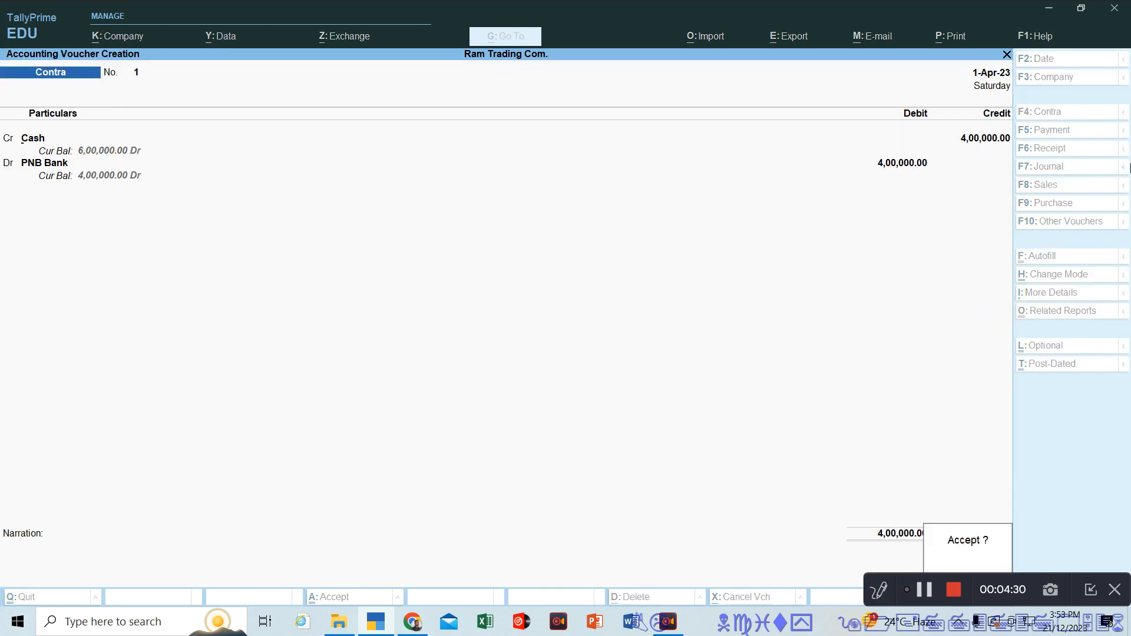
key(Return)
key(Escape)
key(Return)
Examine the Cash-in-Hand and Bank Accounts balances under Current Assets in the Balance Sheet, then return to the Gateway of Tally
key(Up)
key(Up)
key(Up)
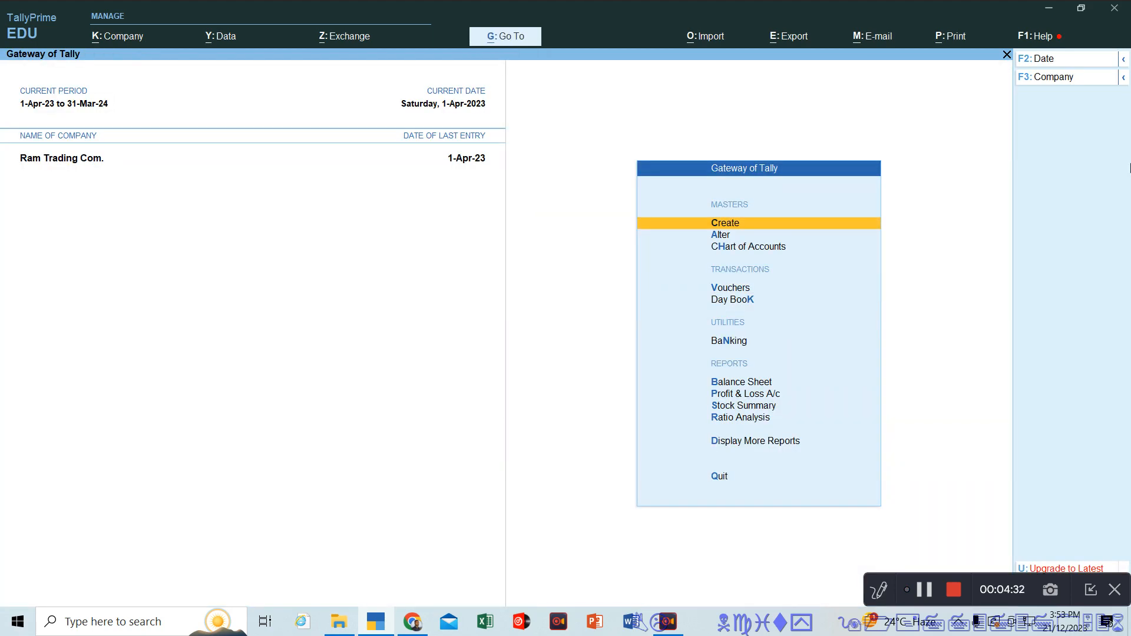
key(Down)
key(Down)
key(Down)
key(Down)
key(Down)
key(Down)
key(Return)
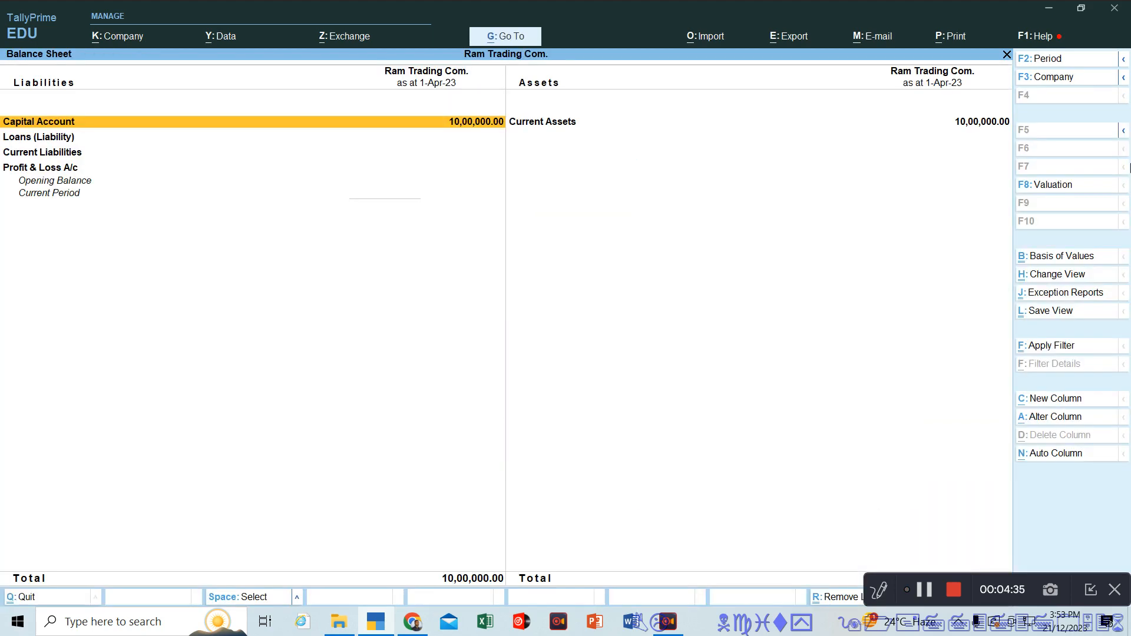
key(Right)
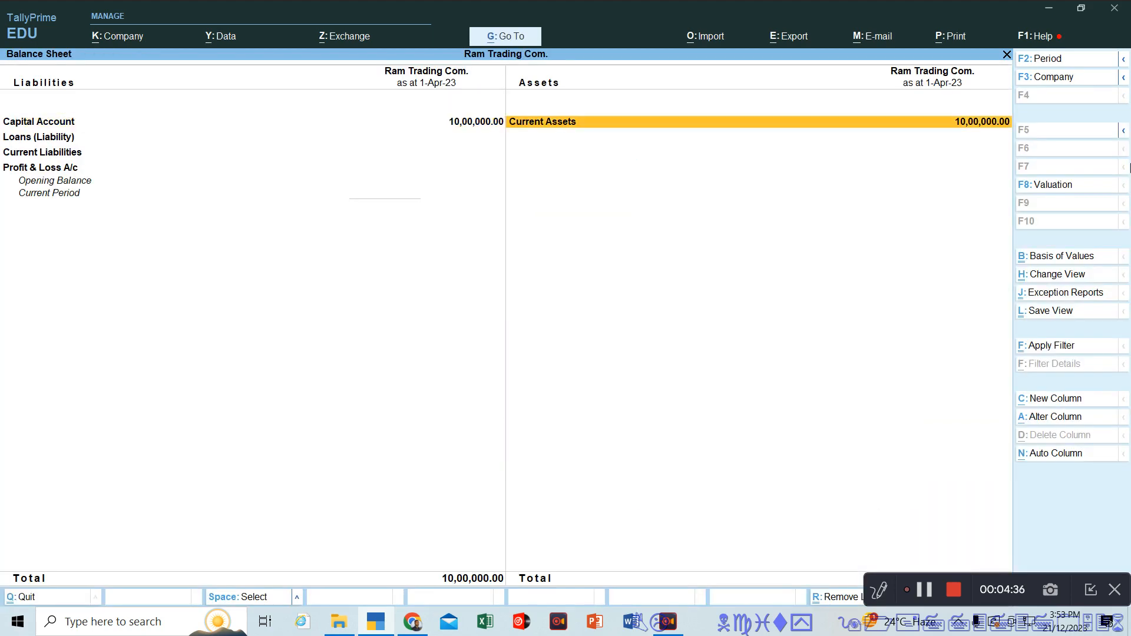
key(Return)
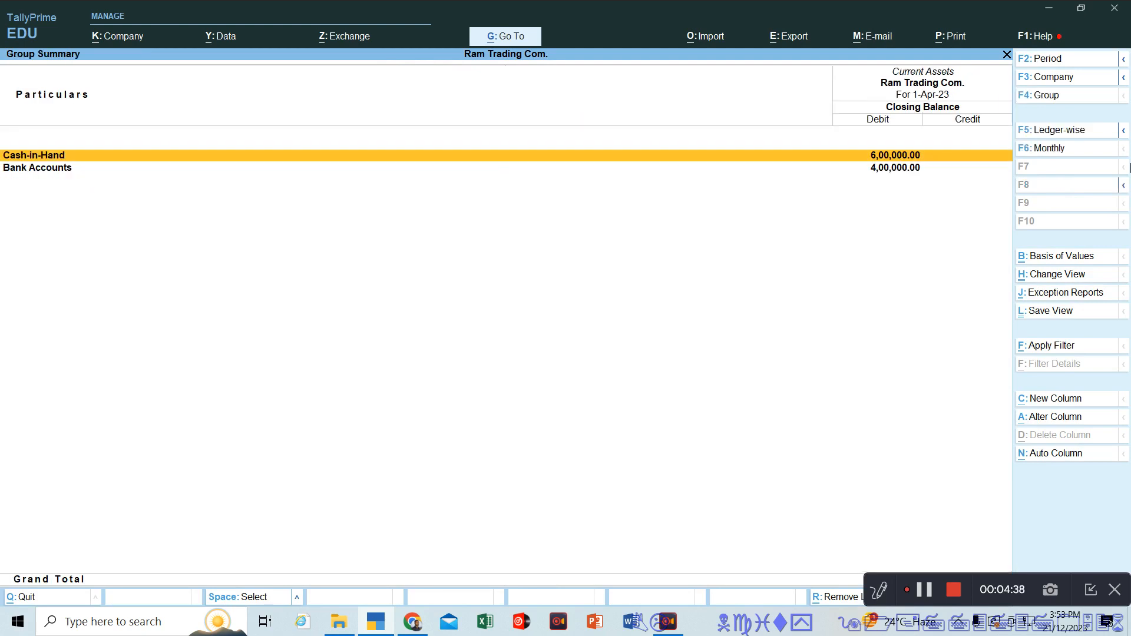
key(Down)
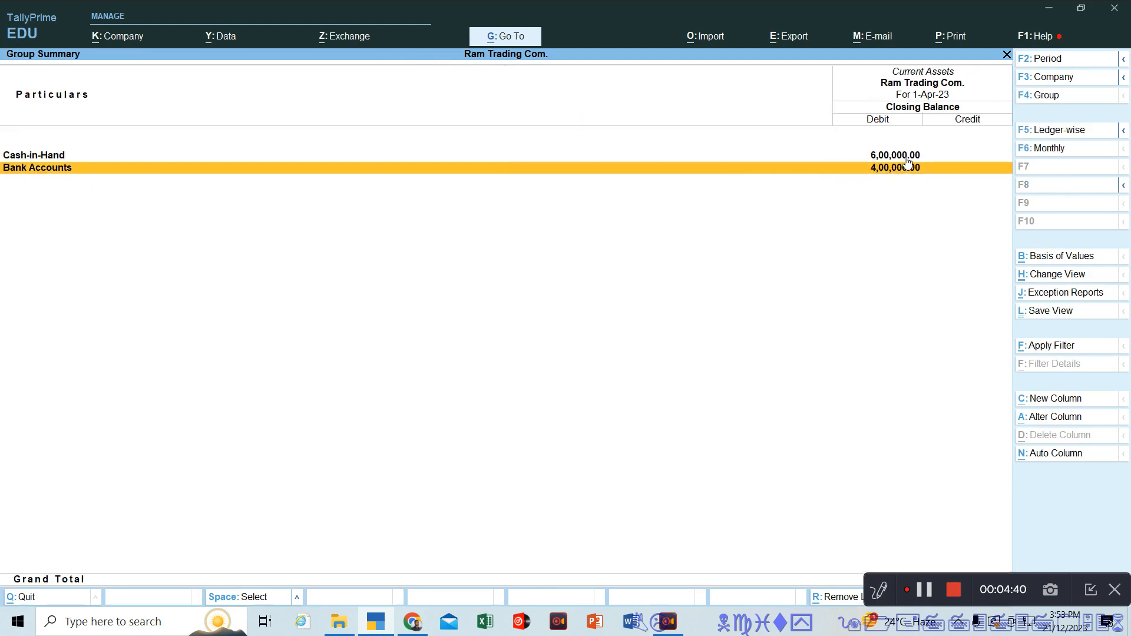
key(Up)
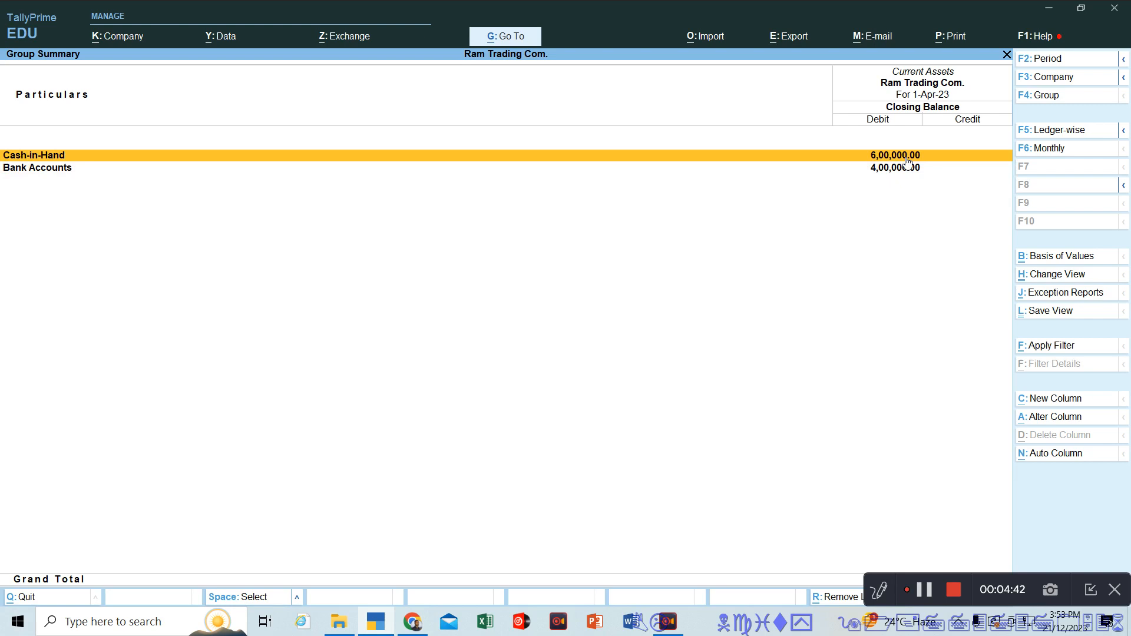
key(Down)
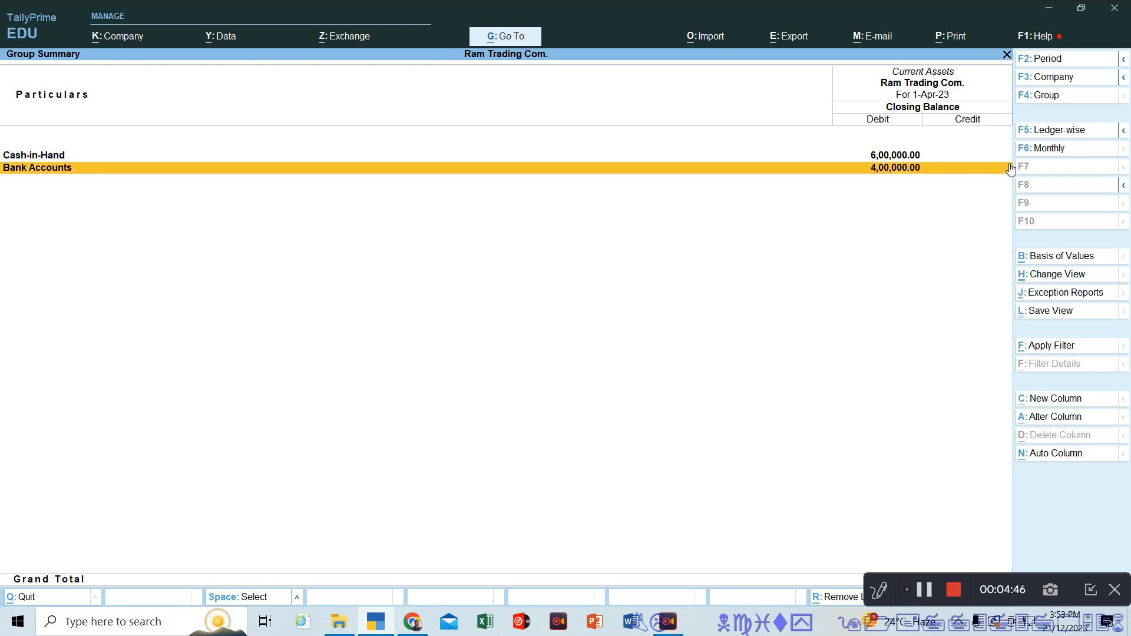
key(Escape)
key(Escape)
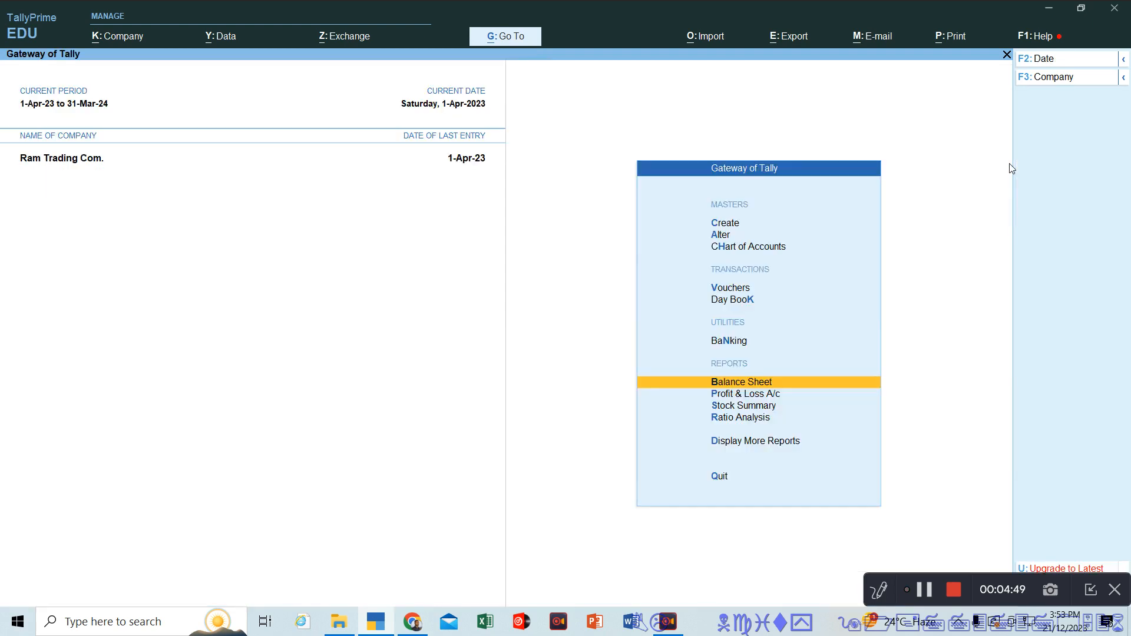
key(Up)
key(Up)
key(Up)
key(Up)
key(Up)
key(Up)
key(Up)
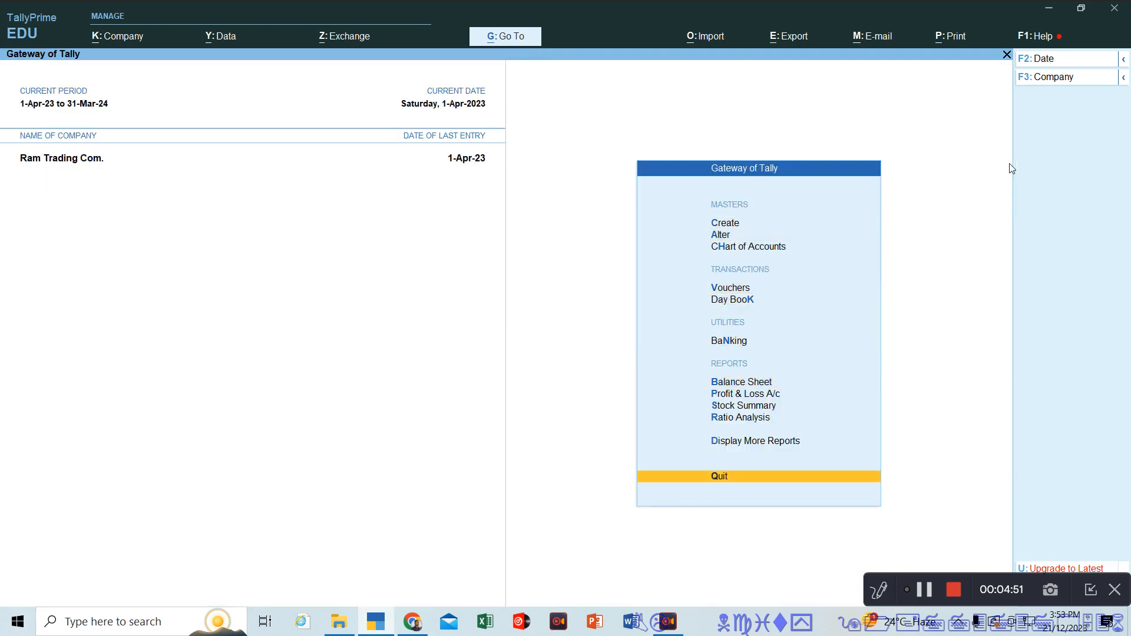
key(Down)
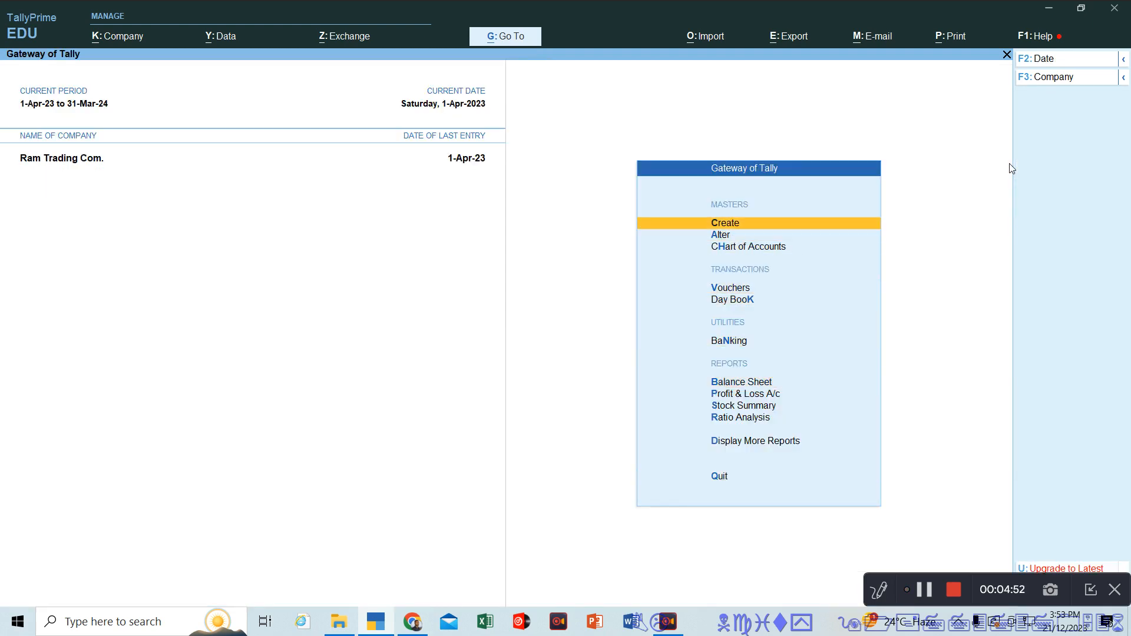
key(Down)
key(Down)
key(Down)
key(Down)
key(Down)
key(Down)
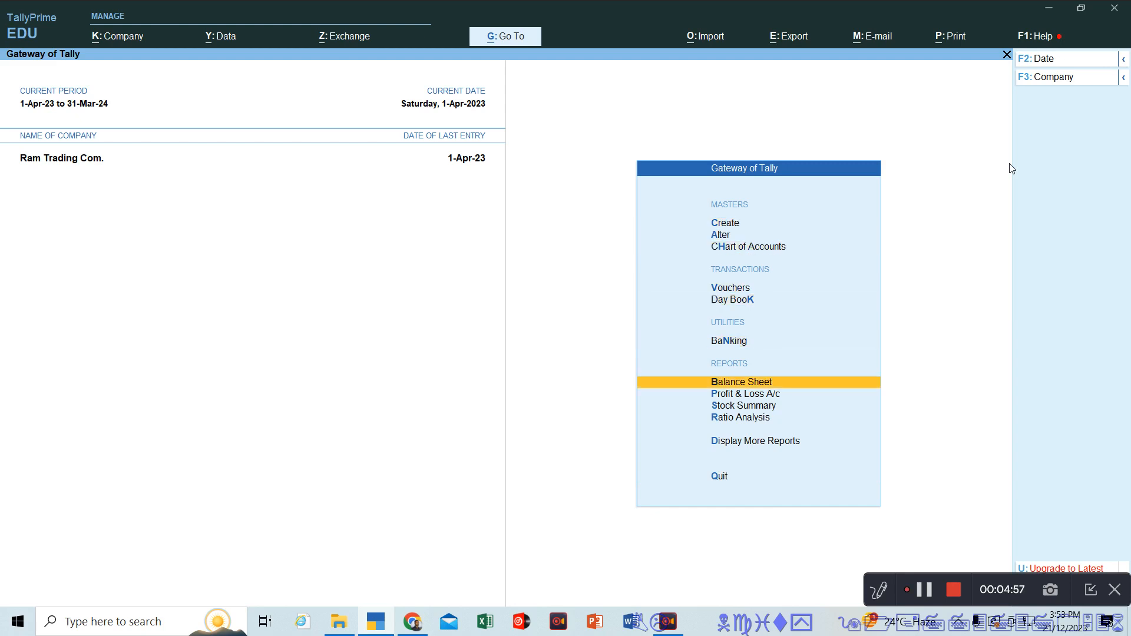
View the Balance Sheet in detailed form to review the capital, cash and bank breakdown, then return to the Gateway of Tally
key(Return)
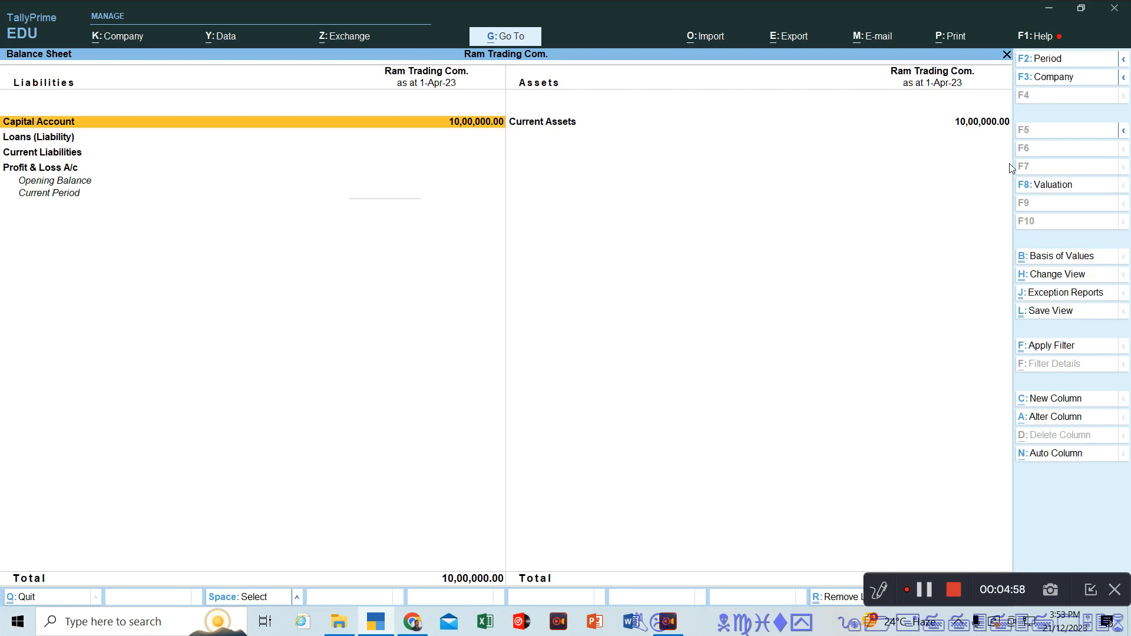
key(alt+F5)
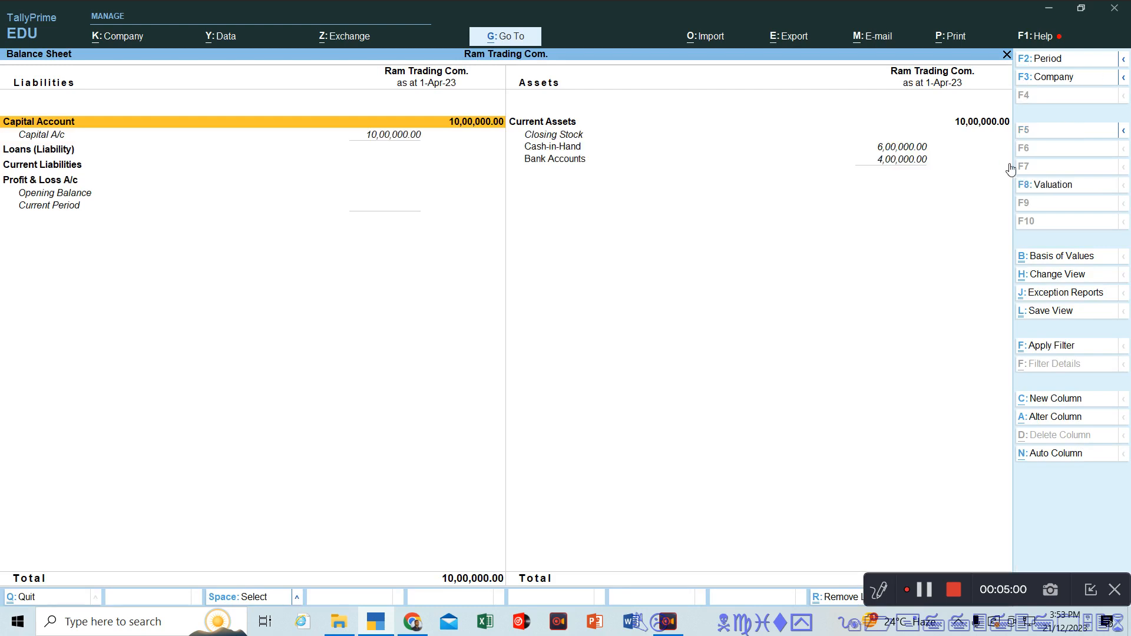
key(Escape)
key(Down)
key(Up)
key(Up)
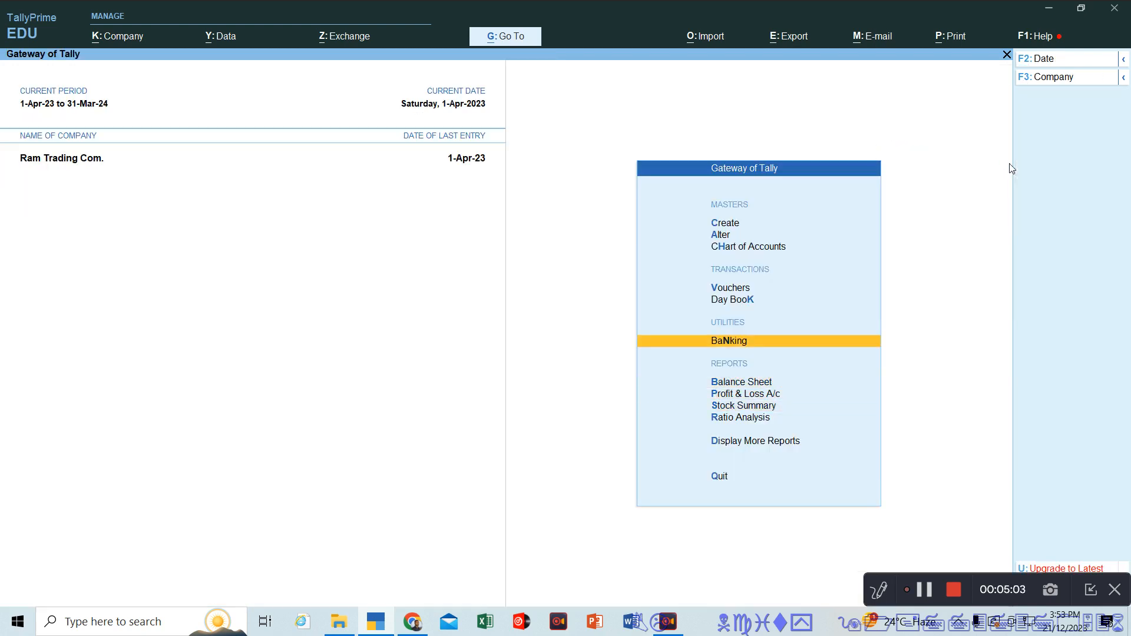